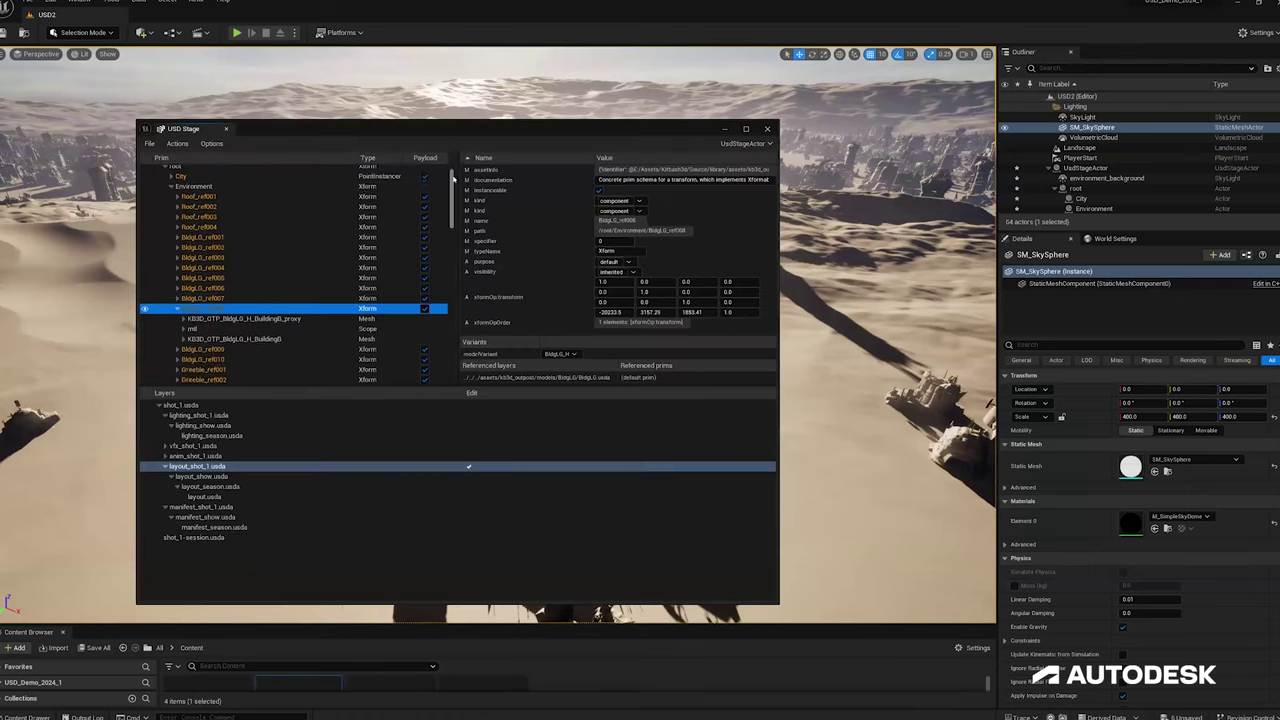
pyautogui.scroll(1, 452, 169)
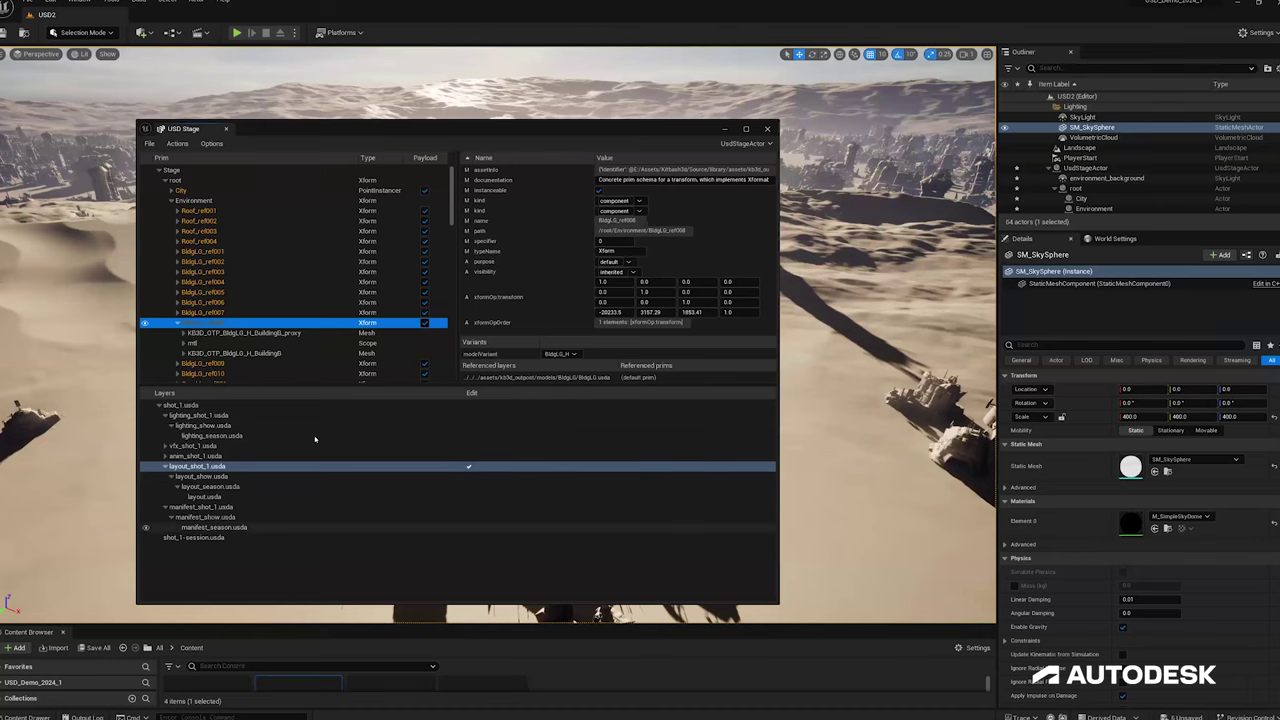
pyautogui.moveTo(451, 129); pyautogui.dragTo(447, 129)
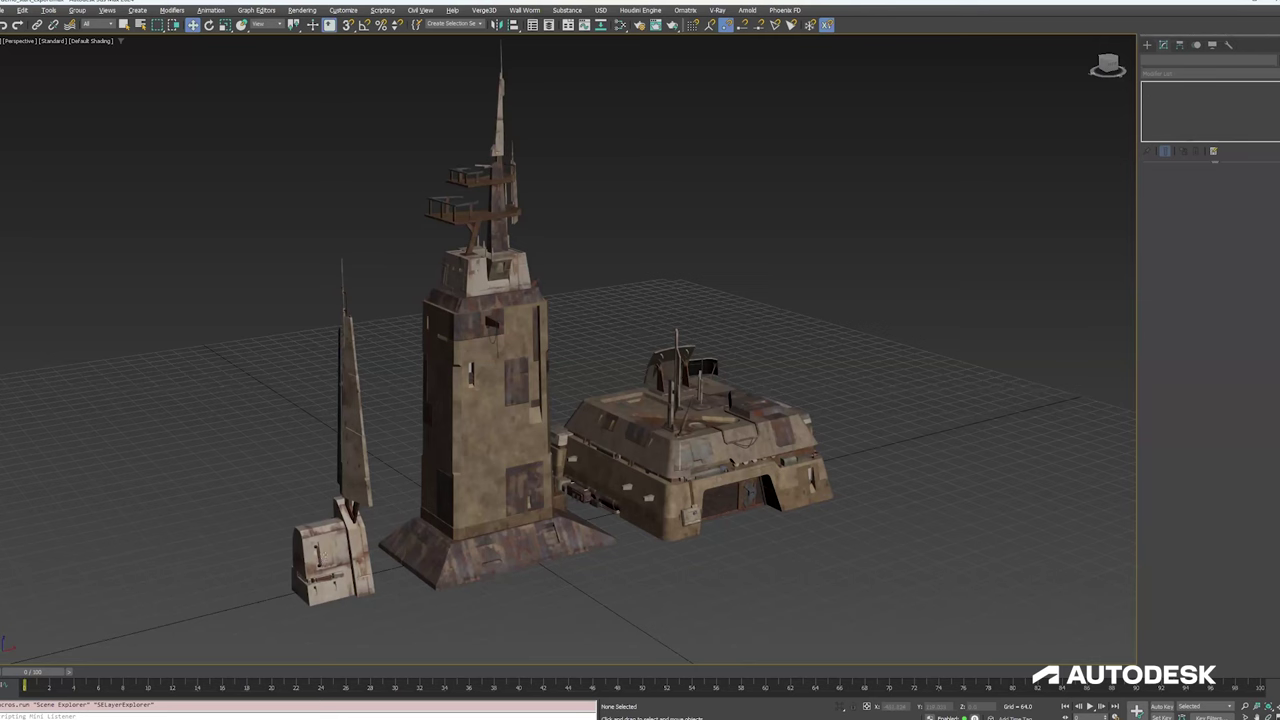
# Step: Review the USD Exporter's plug-in configuration choices for the small building with the spire, and close the exporter without exporting
pyautogui.click(334, 556)
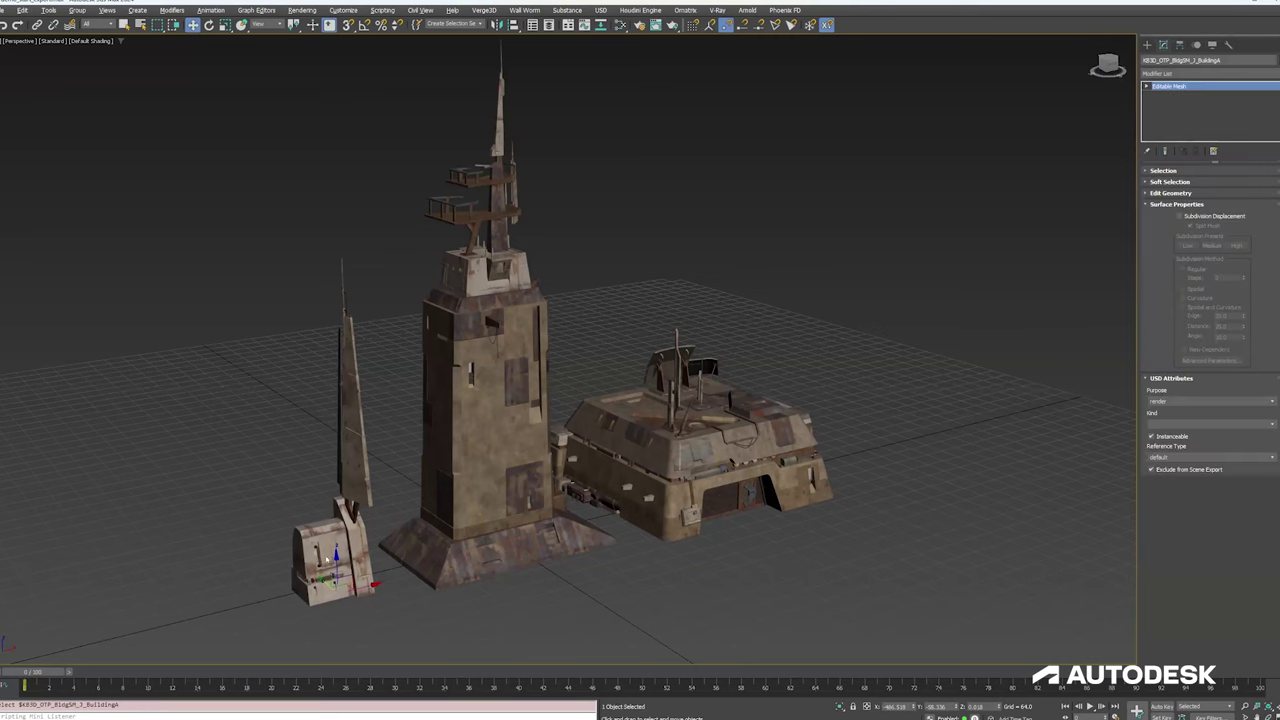
pyautogui.click(5, 10)
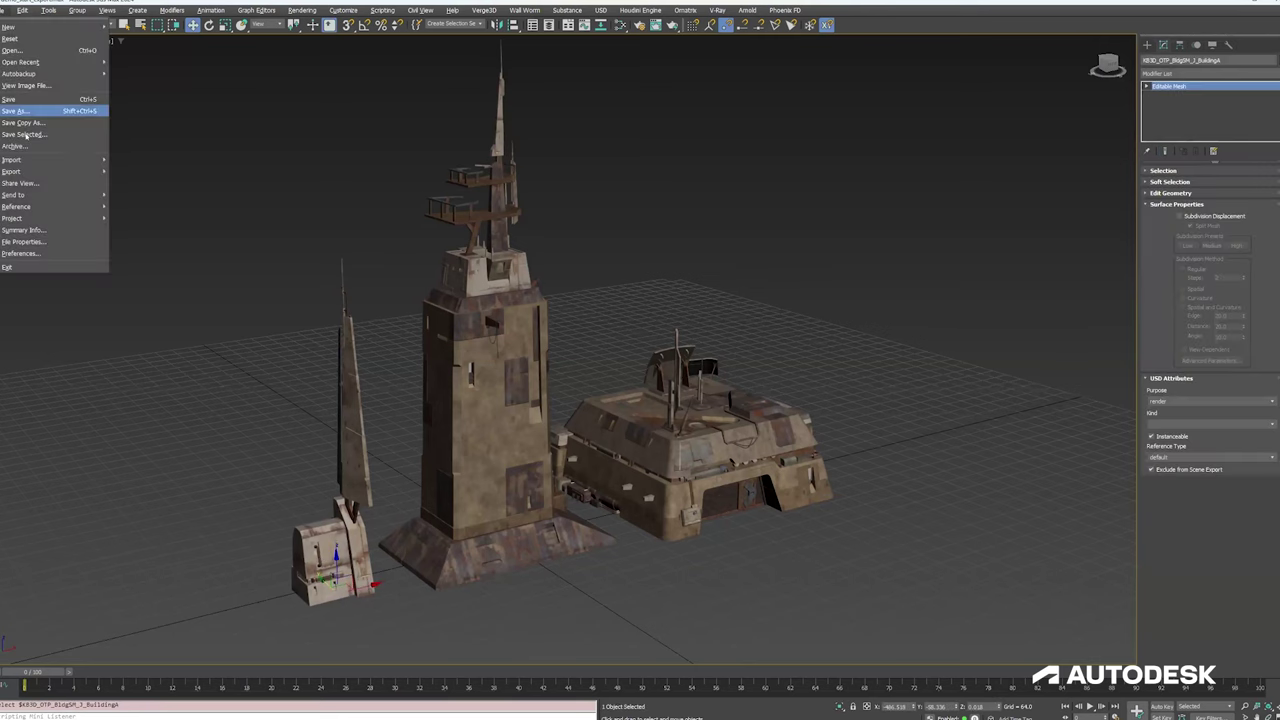
pyautogui.moveTo(10, 162)
pyautogui.click(140, 168)
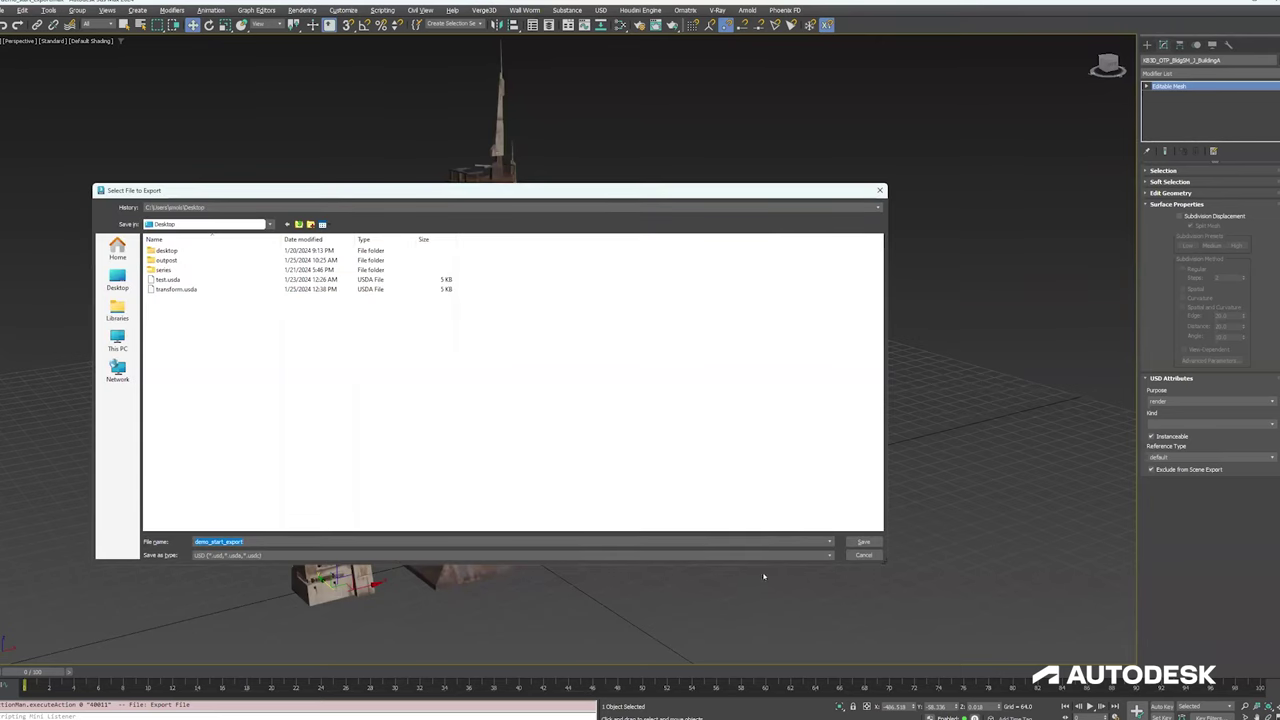
pyautogui.click(862, 542)
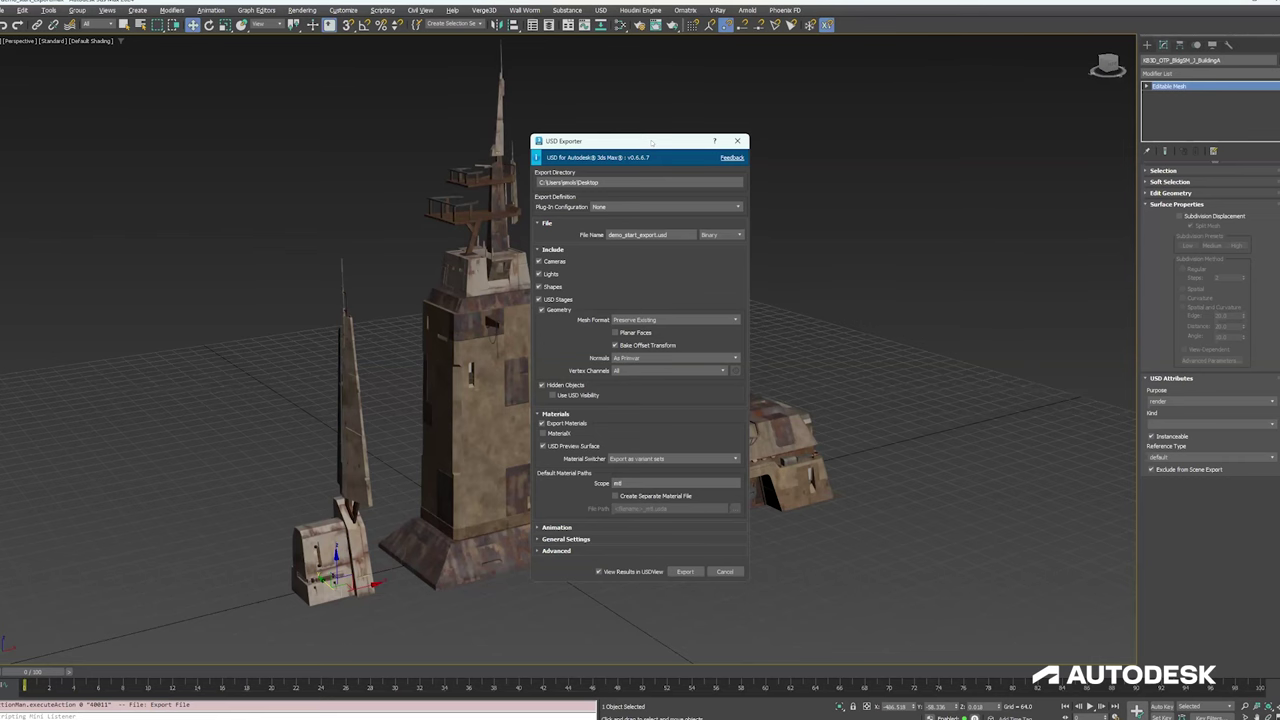
pyautogui.moveTo(651, 143); pyautogui.dragTo(959, 101)
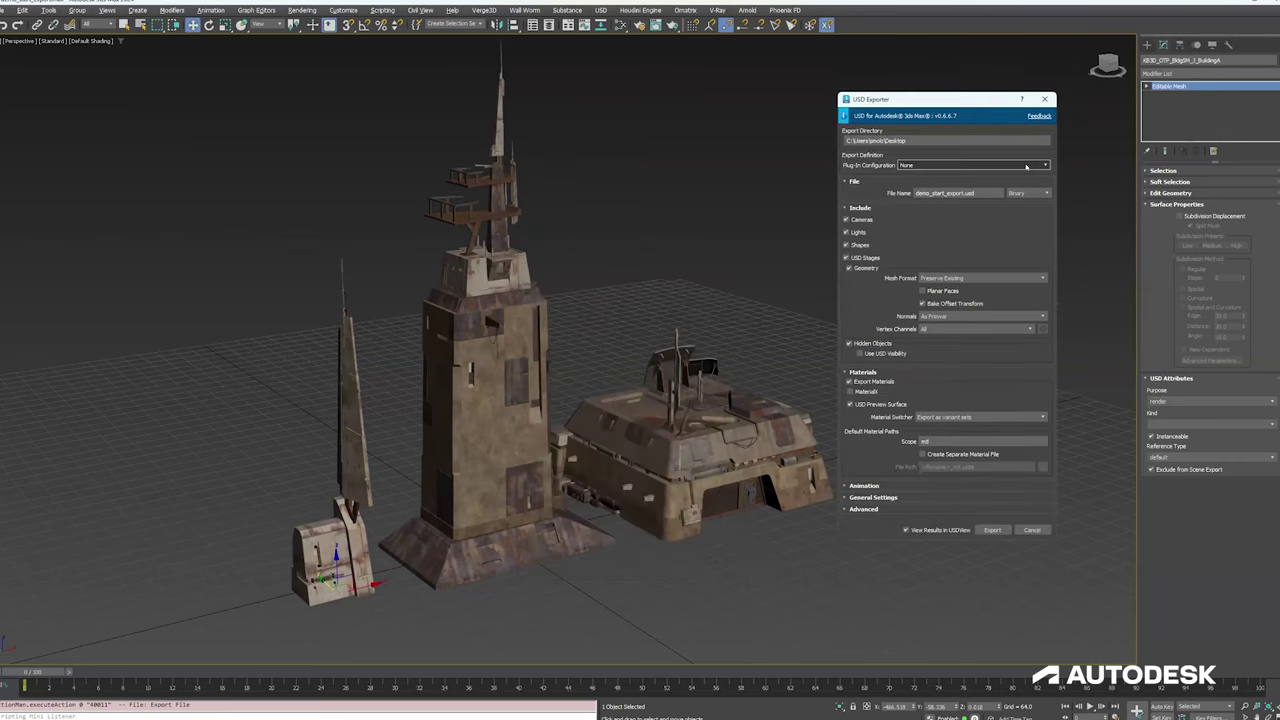
pyautogui.click(1046, 166)
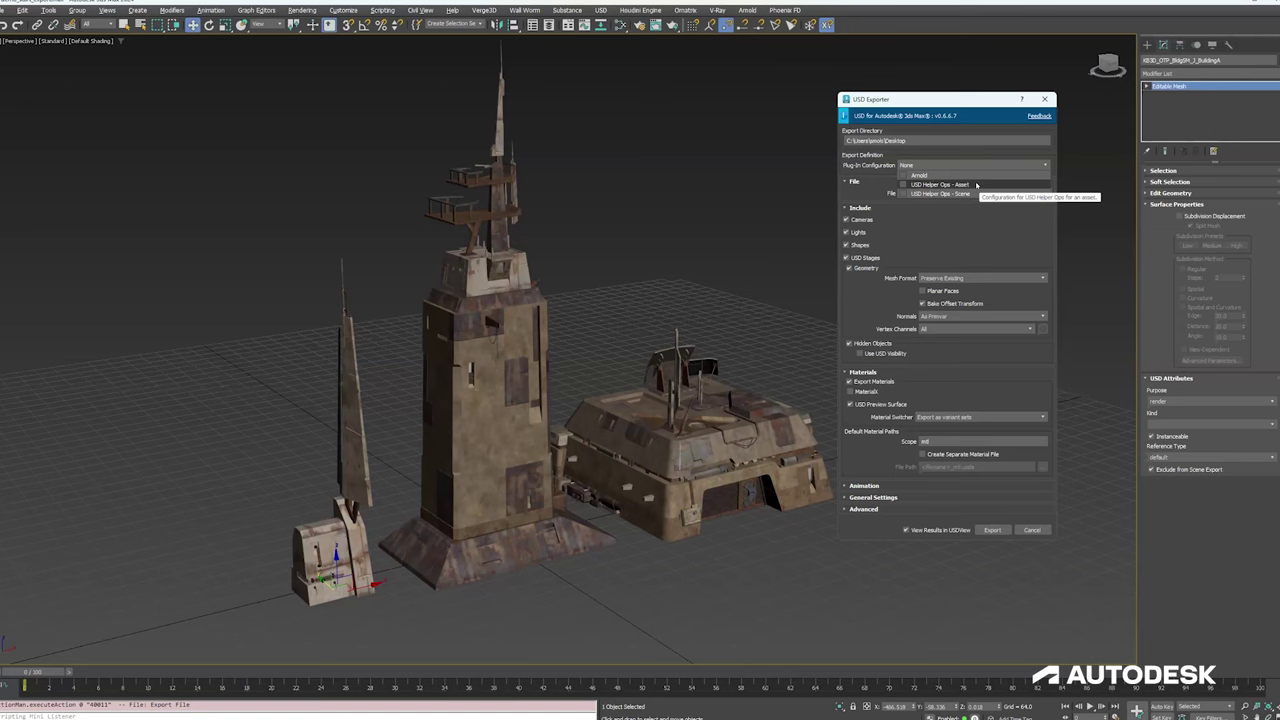
pyautogui.click(969, 98)
pyautogui.moveTo(962, 99); pyautogui.dragTo(874, 106)
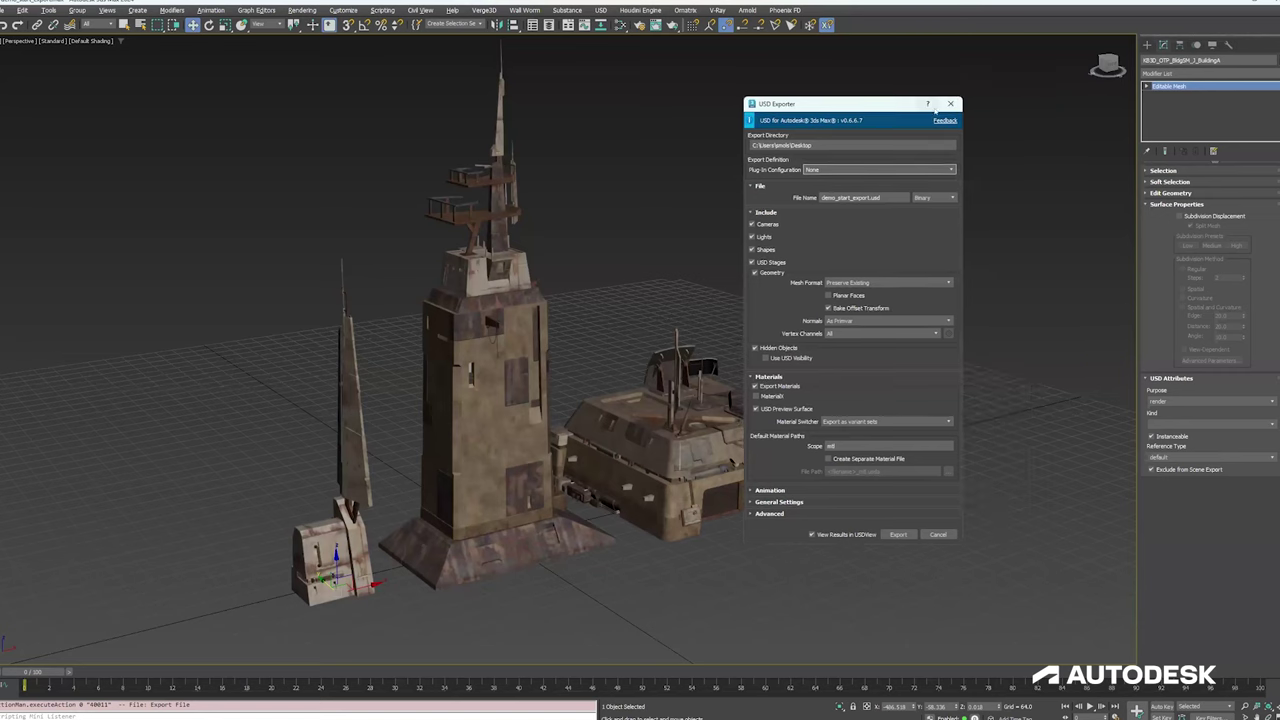
pyautogui.click(949, 104)
pyautogui.click(609, 229)
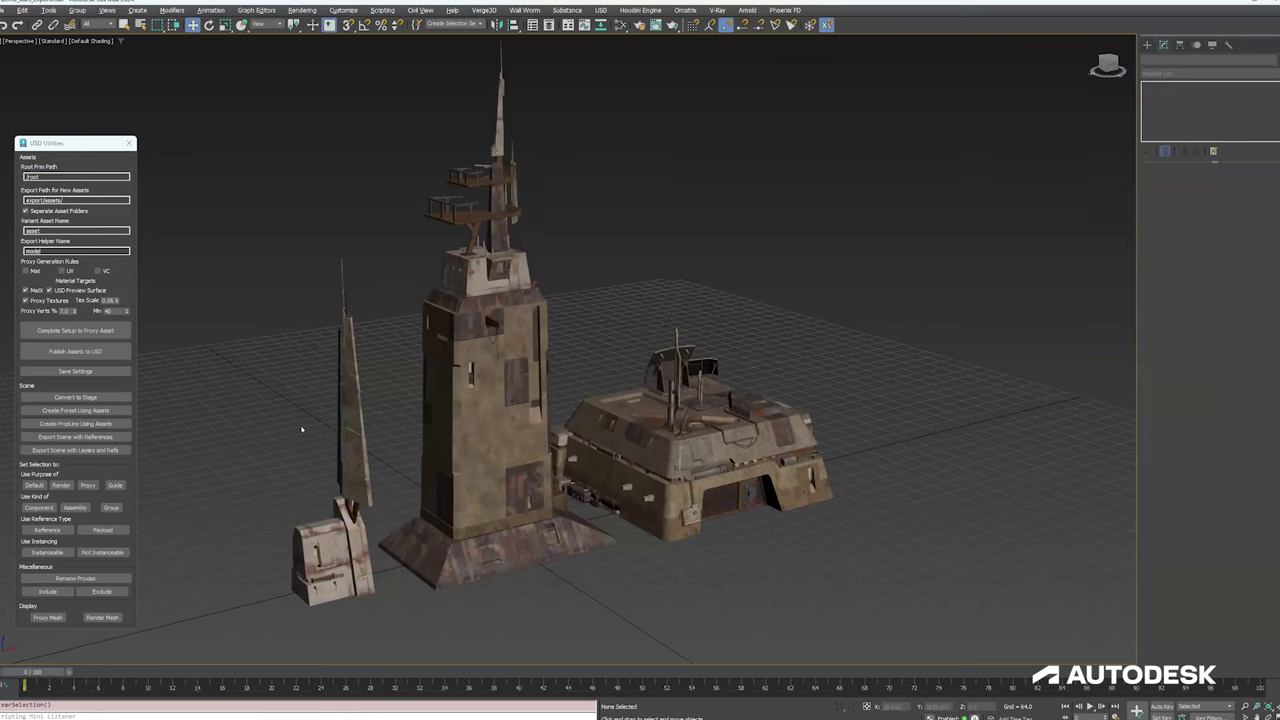
# Step: Set up the three buildings as a USD proxy asset and cycle the tower reference through variants model001 and model003, ending on model002
pyautogui.click(491, 524)
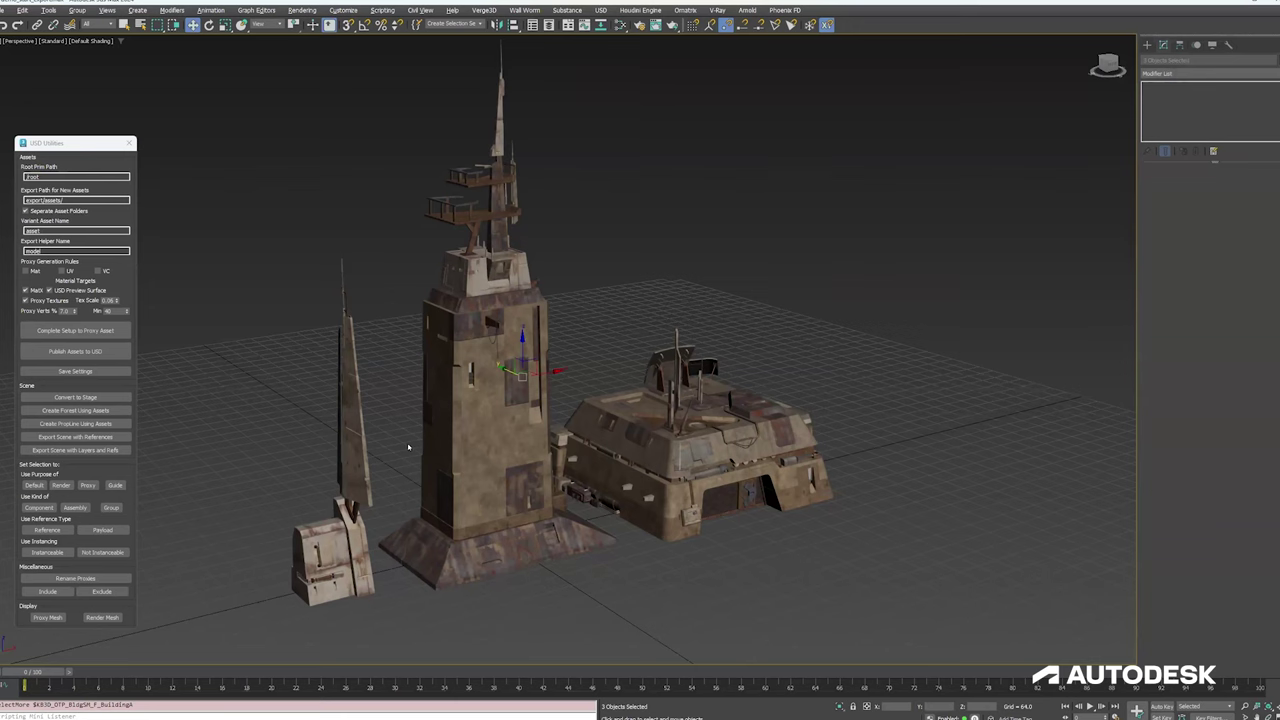
pyautogui.click(60, 331)
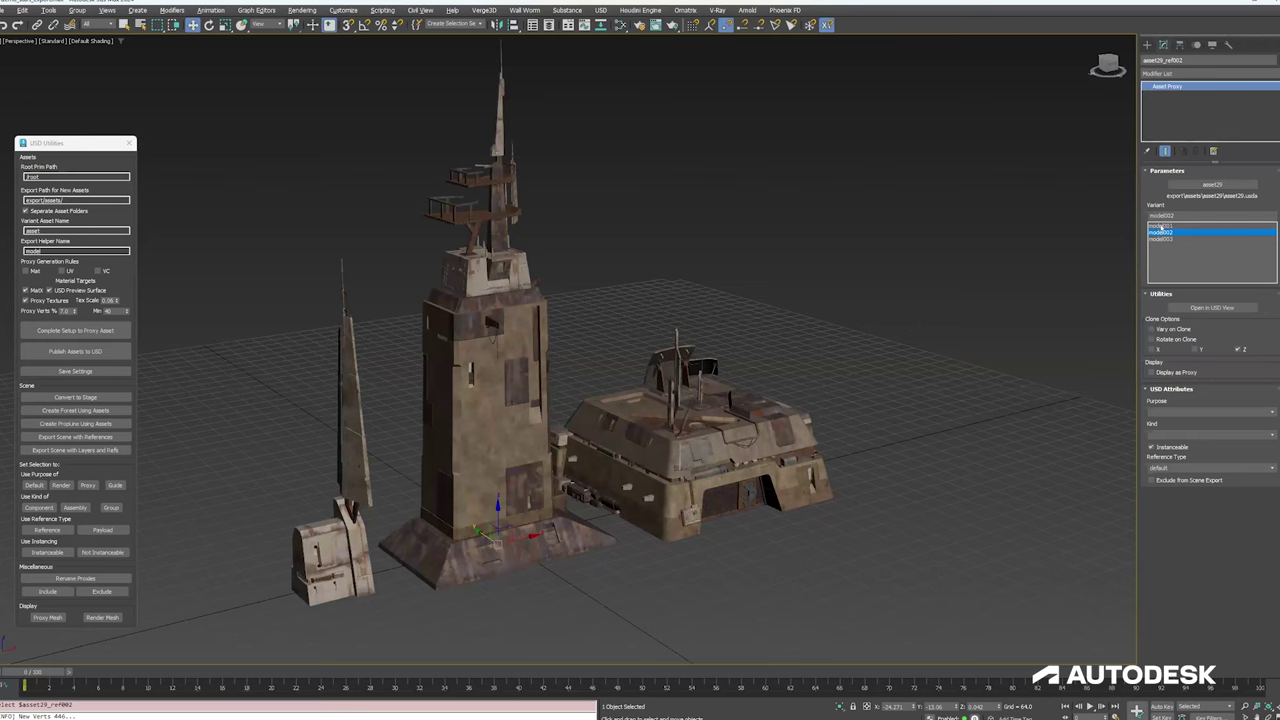
pyautogui.click(1160, 226)
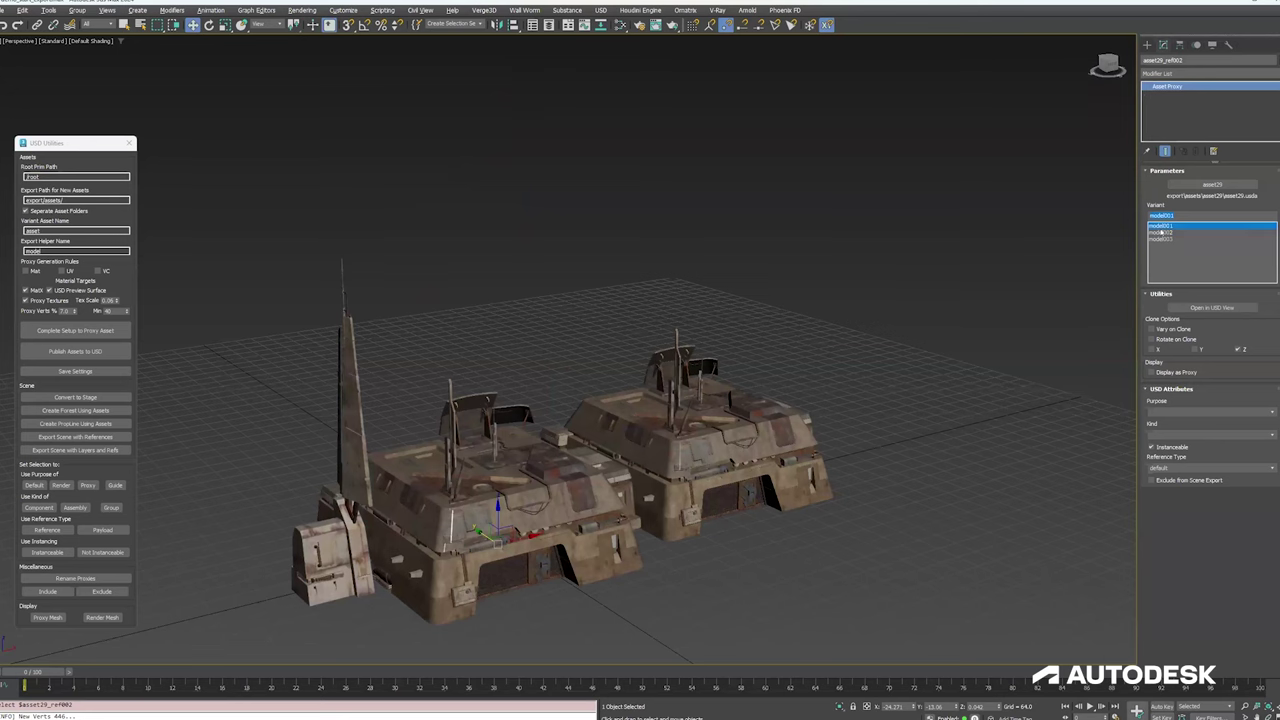
pyautogui.click(1160, 232)
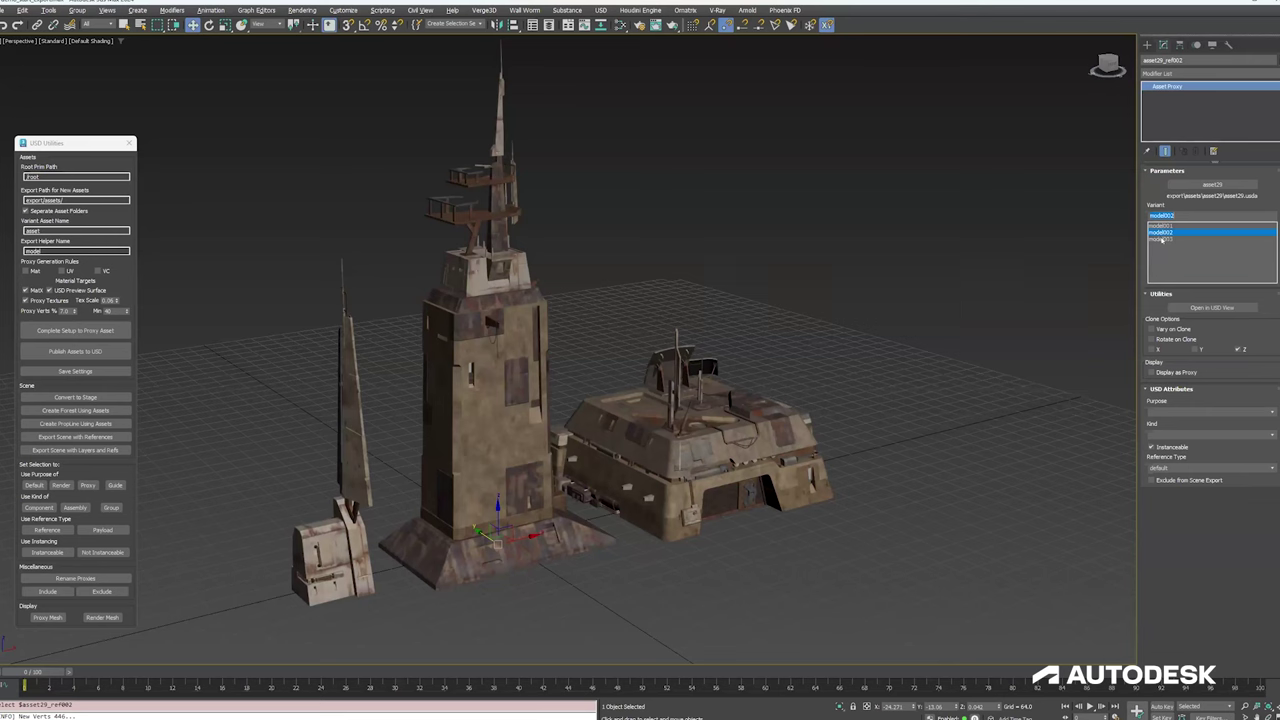
pyautogui.click(1160, 239)
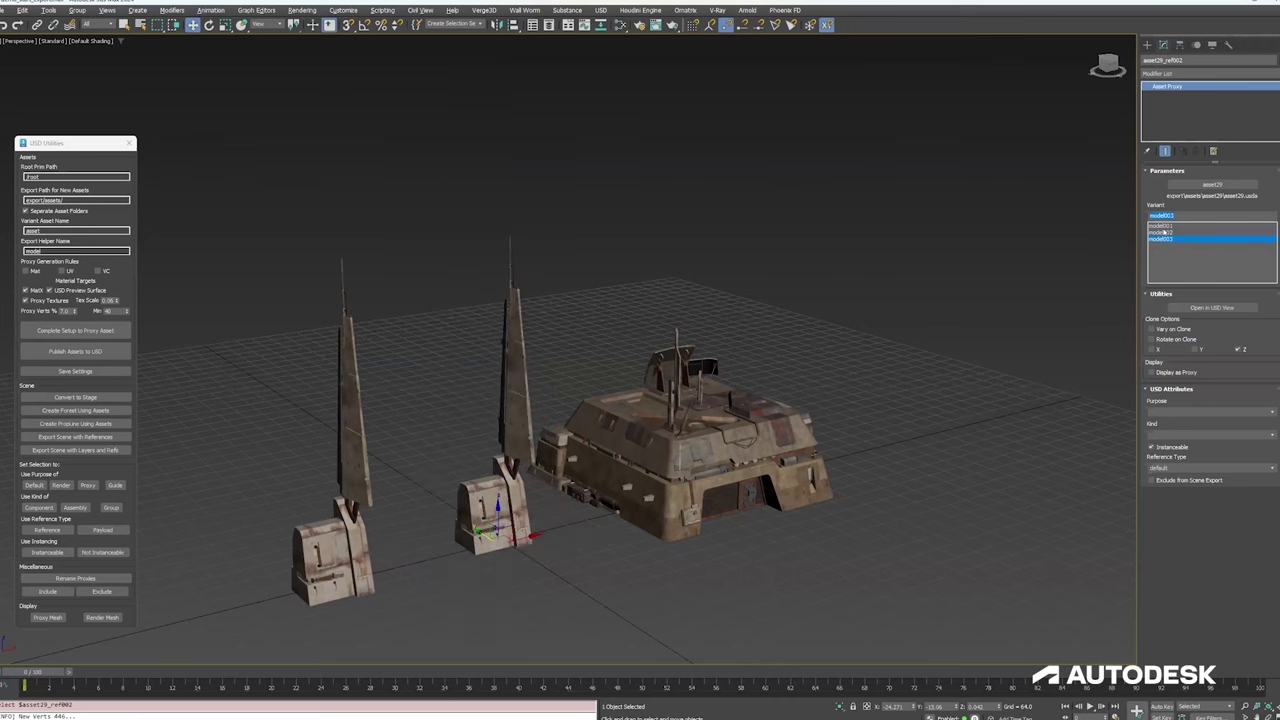
pyautogui.click(1155, 232)
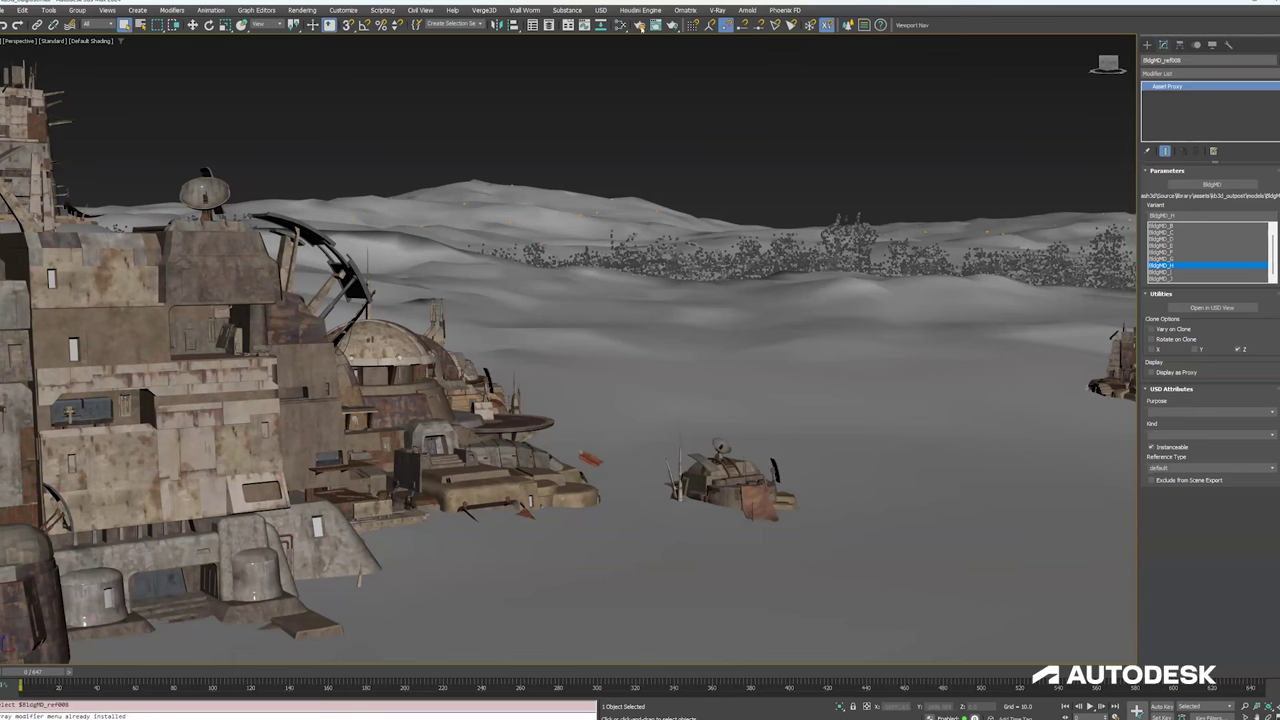
pyautogui.click(598, 9)
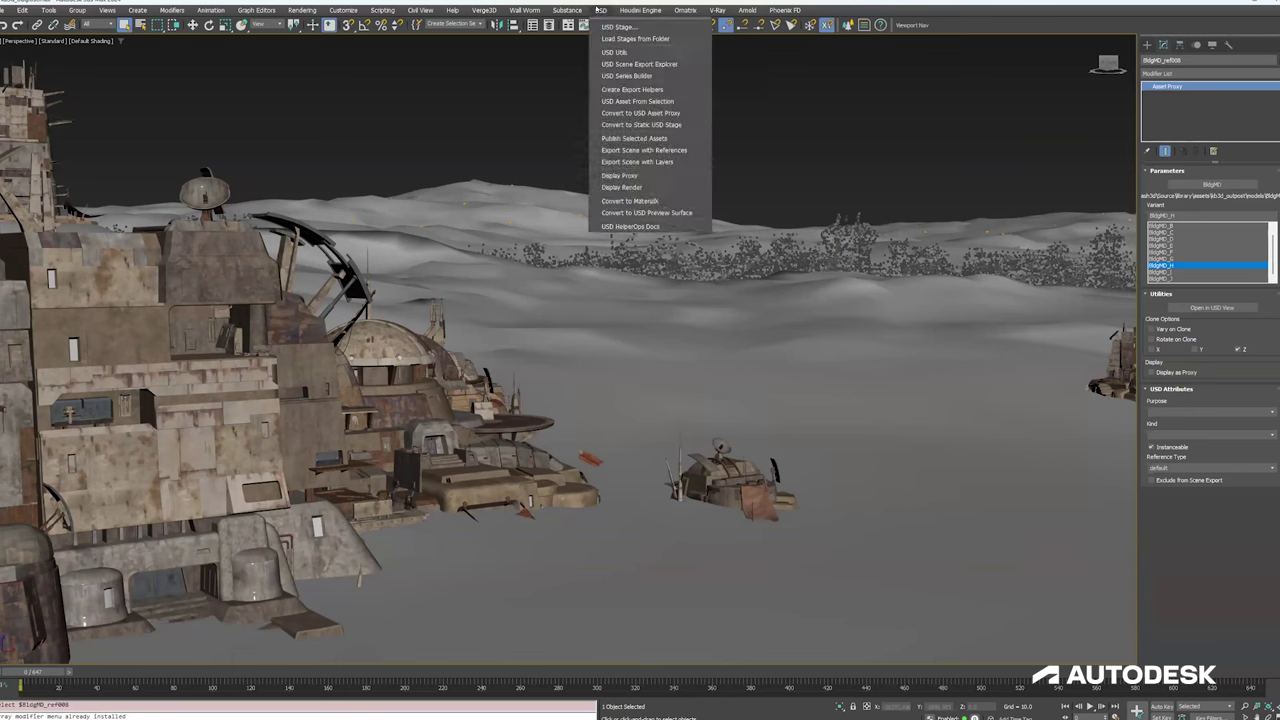
pyautogui.click(598, 9)
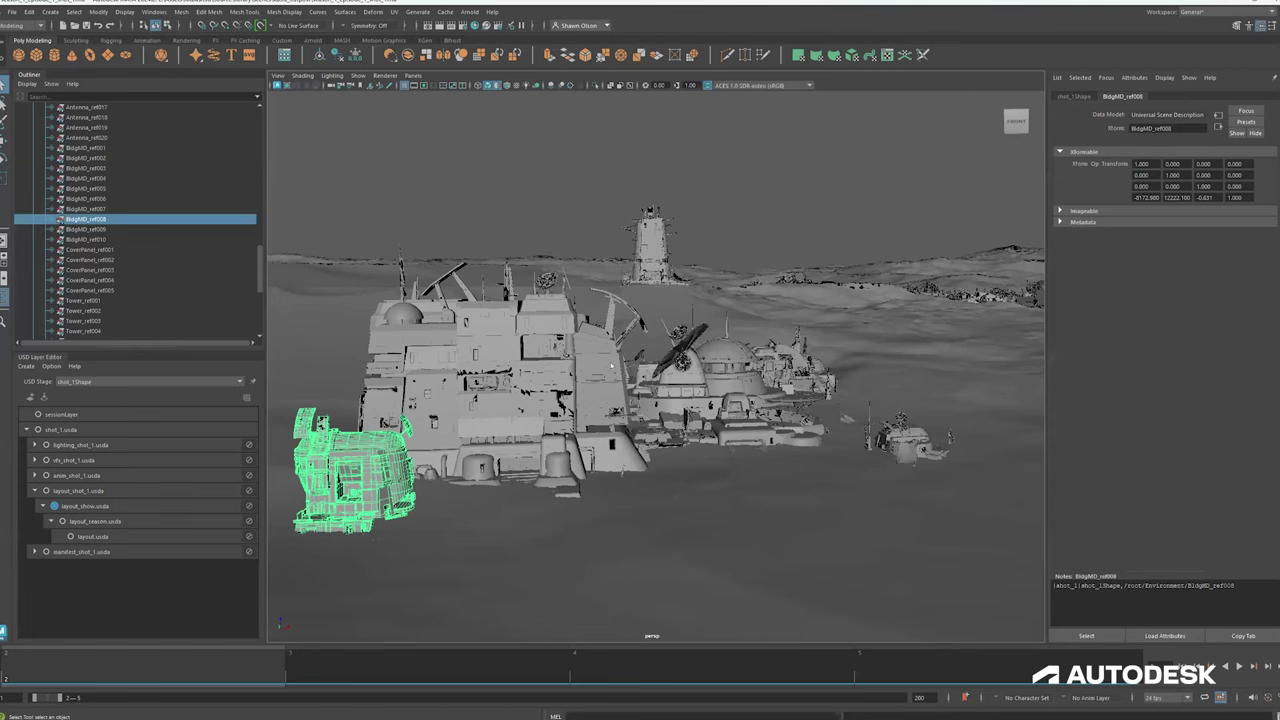
# Step: Select the small building BldgMD_ref008 in front of the large building
pyautogui.keyDown('alt'); pyautogui.moveTo(612, 365); pyautogui.dragTo(566, 344); pyautogui.keyUp('alt')
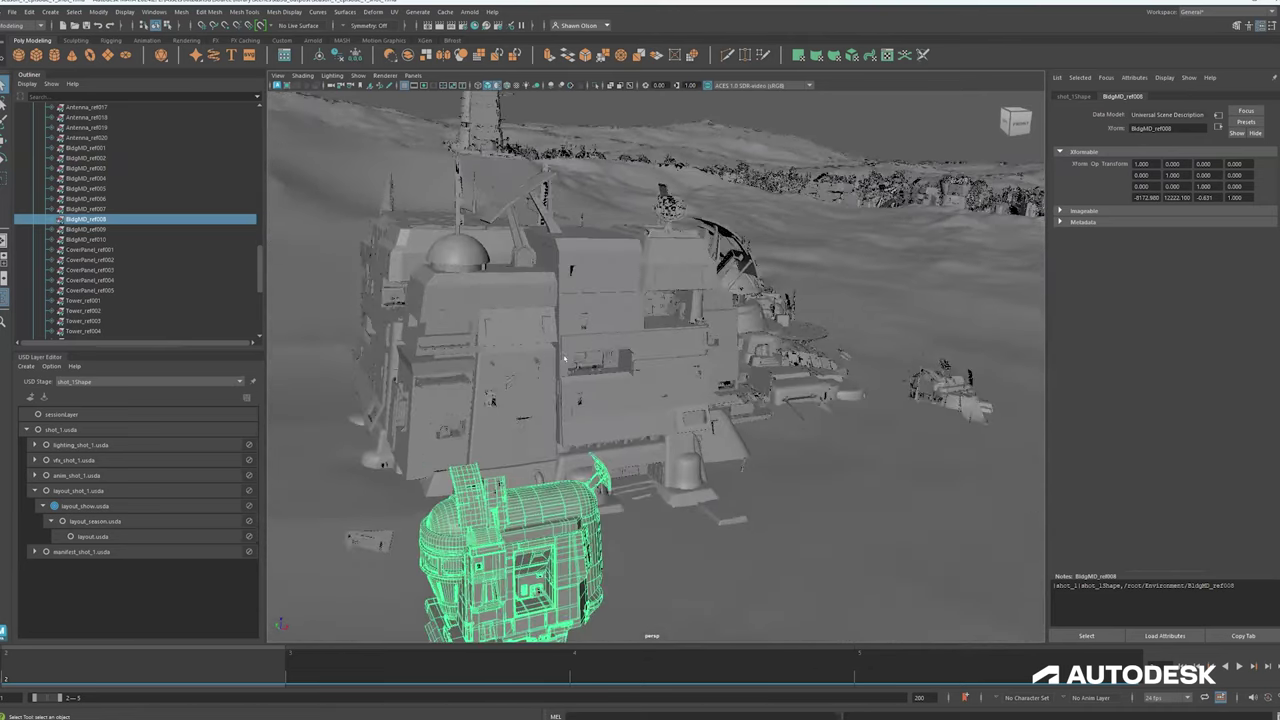
pyautogui.click(501, 337)
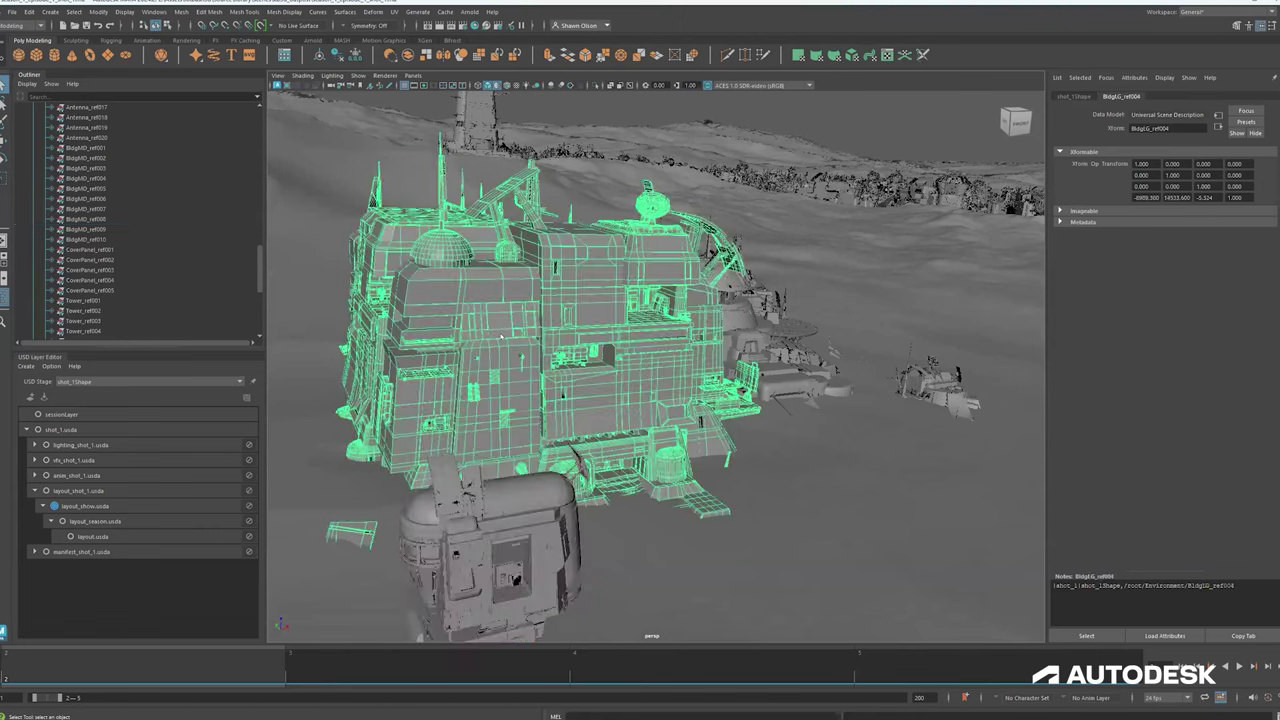
pyautogui.click(477, 522)
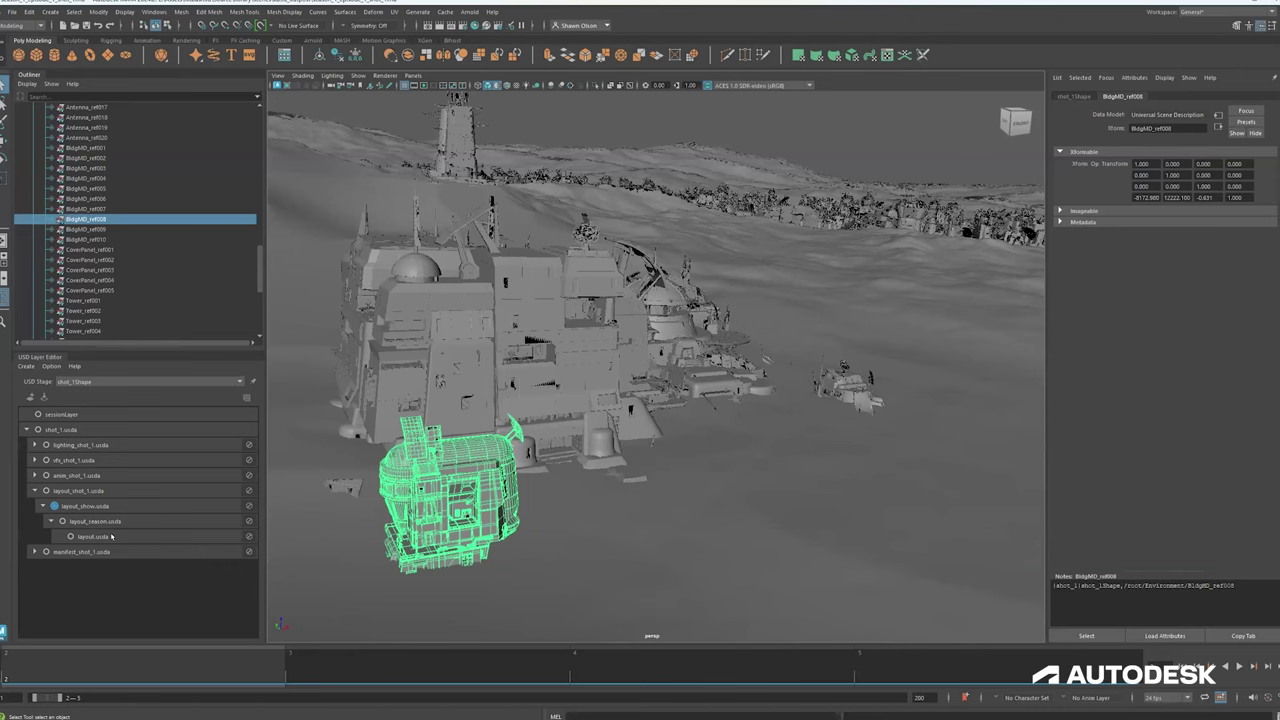
# Step: Examine the references, variants and transforms in layout.usda and the sublayer paths in the season, show and shot layout files
pyautogui.moveTo(111, 537)
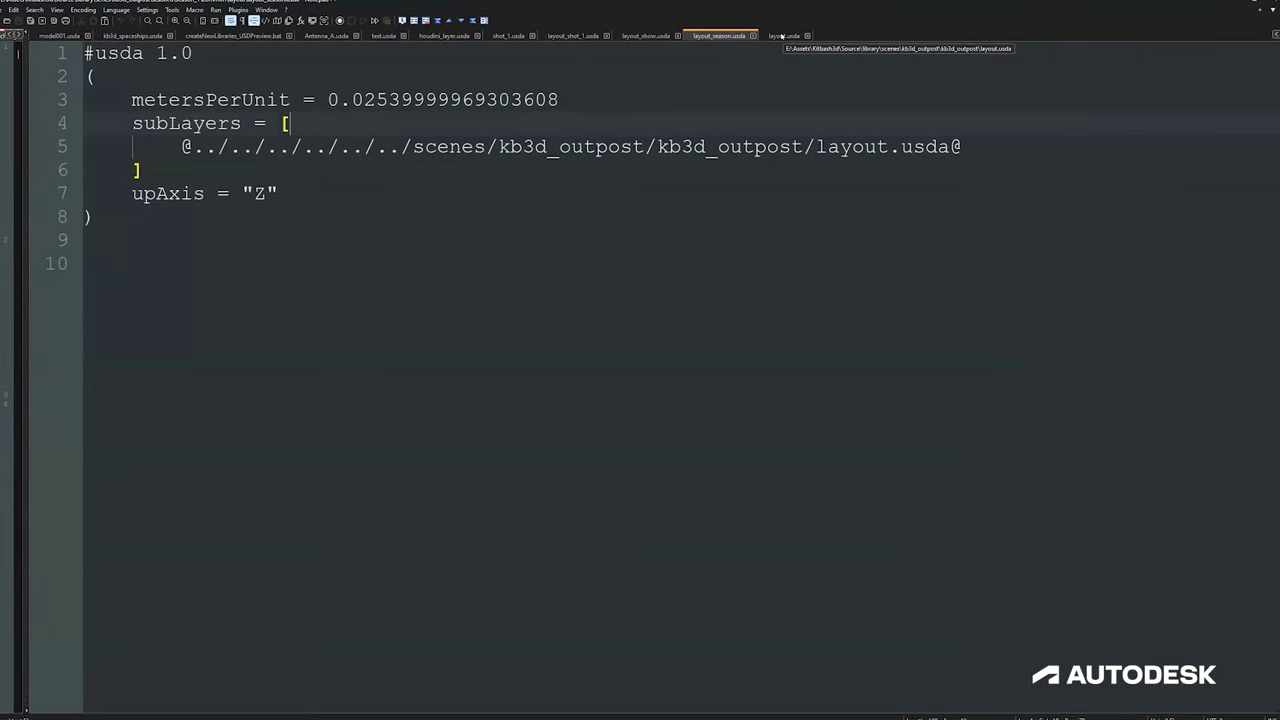
pyautogui.click(782, 36)
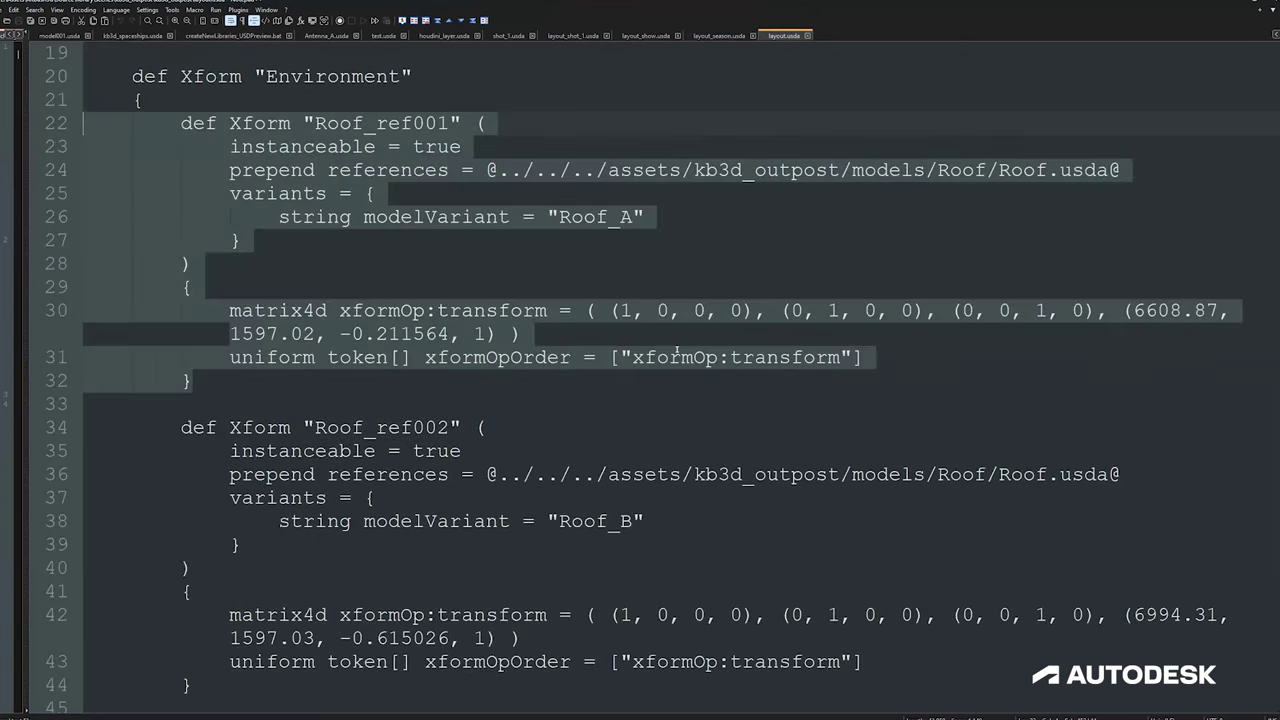
pyautogui.scroll(-5, 650, 415)
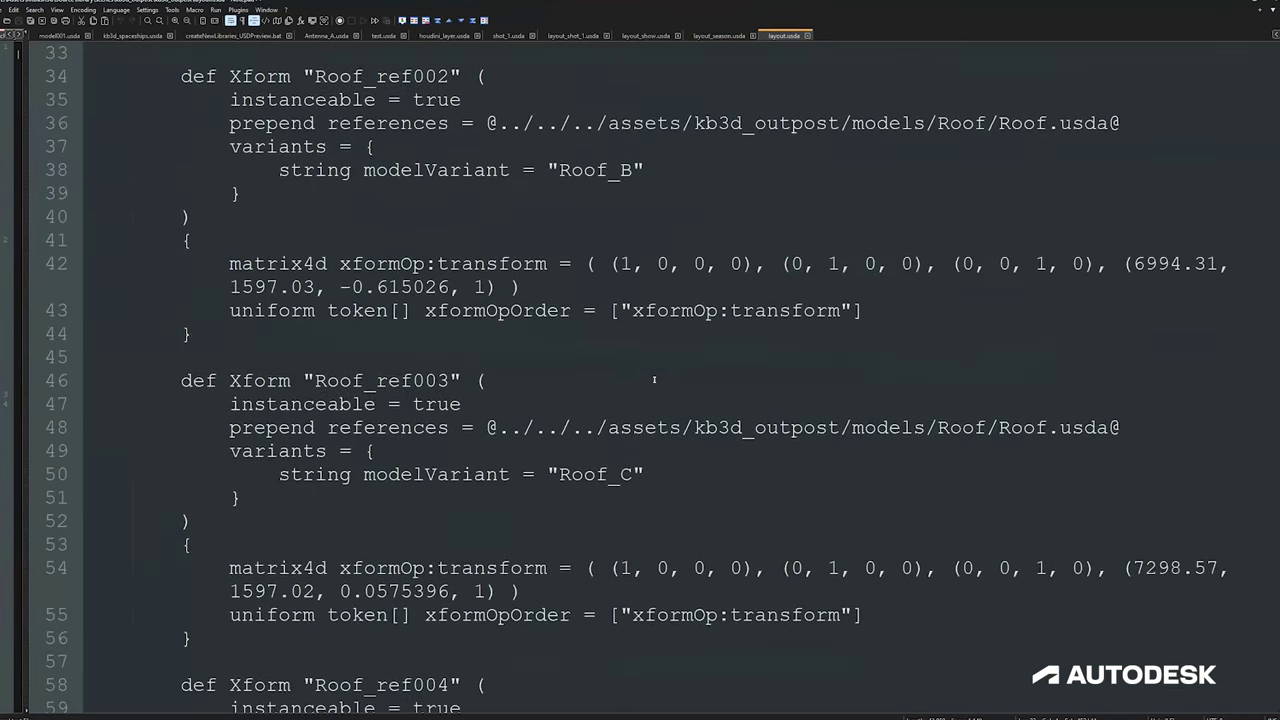
pyautogui.moveTo(170, 381); pyautogui.dragTo(245, 652)
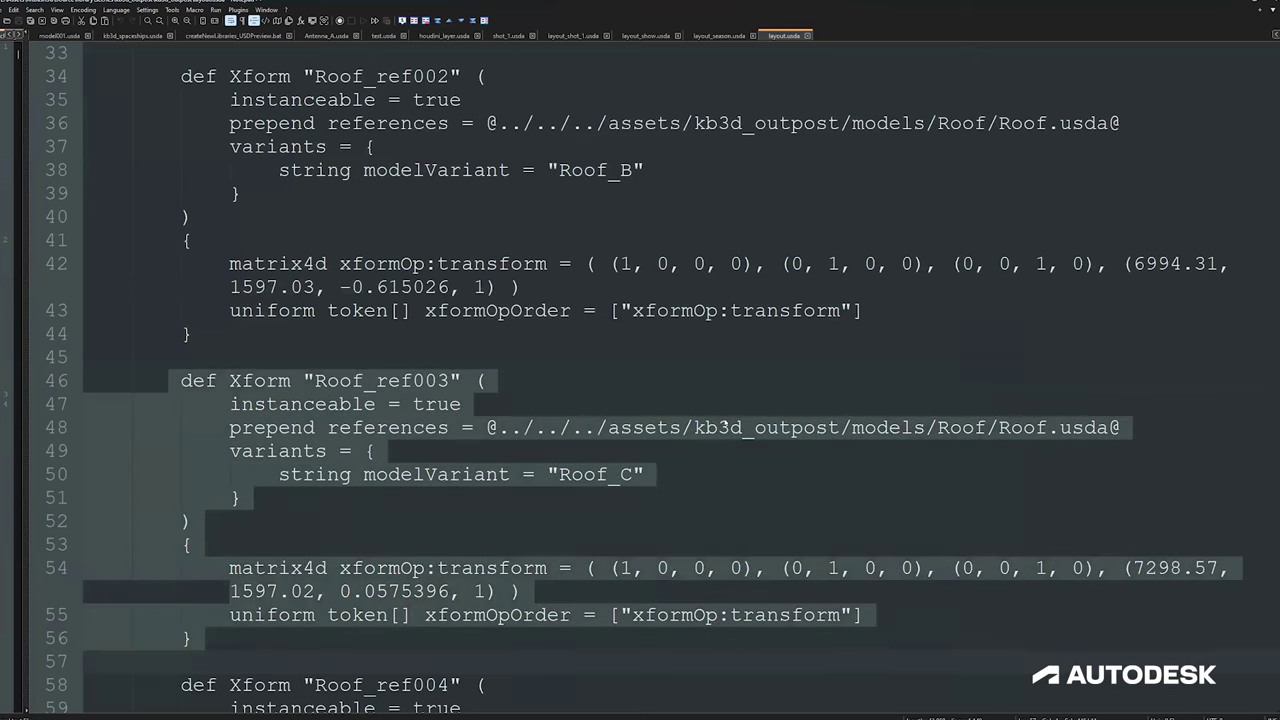
pyautogui.click(730, 428)
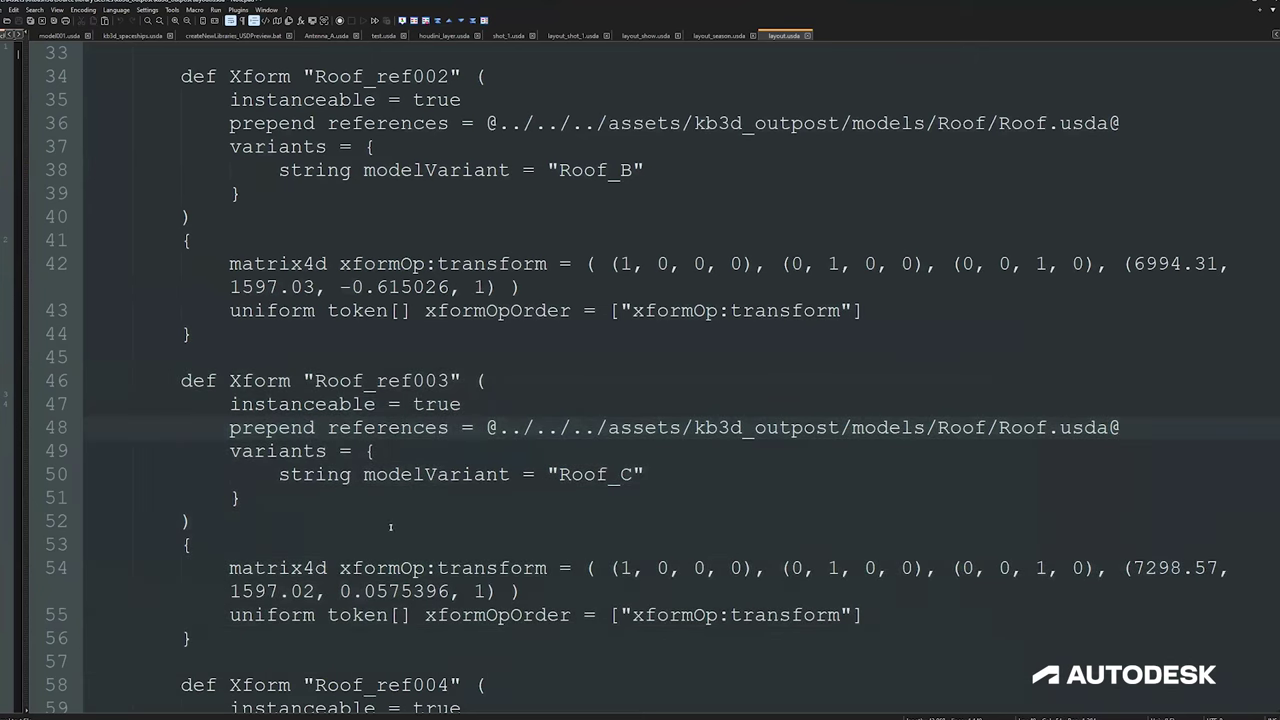
pyautogui.click(390, 451)
pyautogui.click(562, 592)
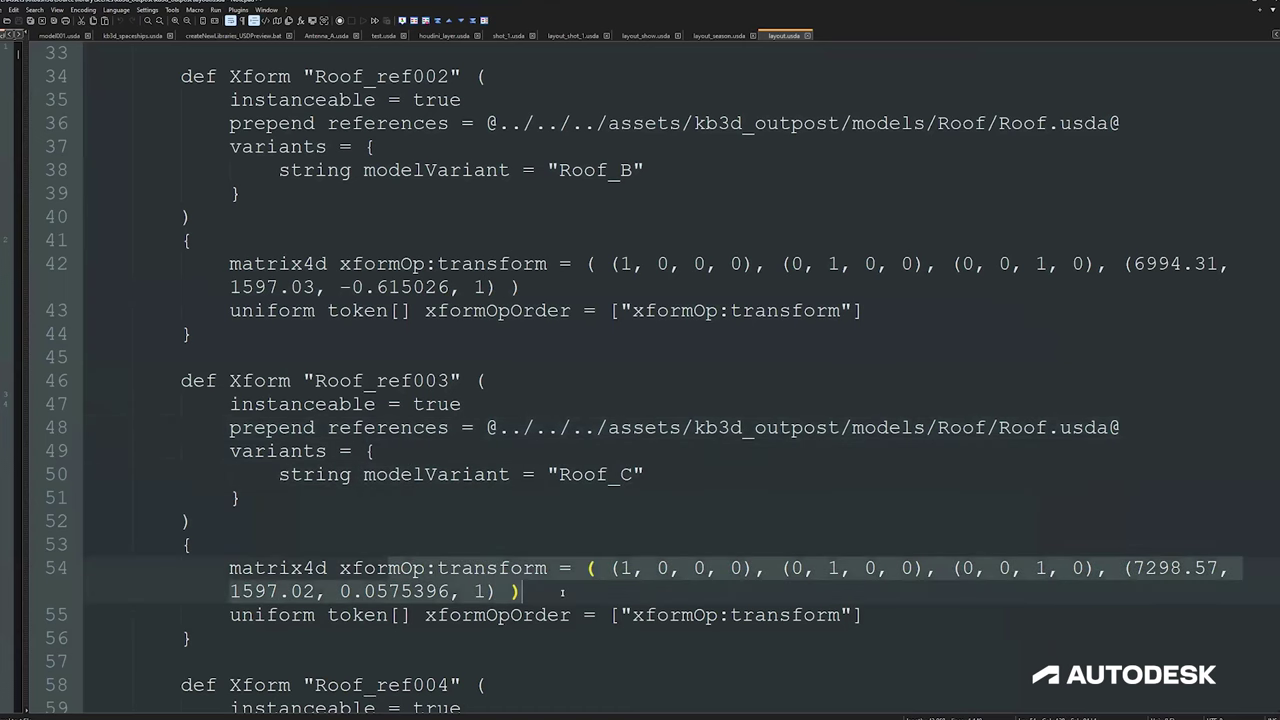
pyautogui.click(709, 34)
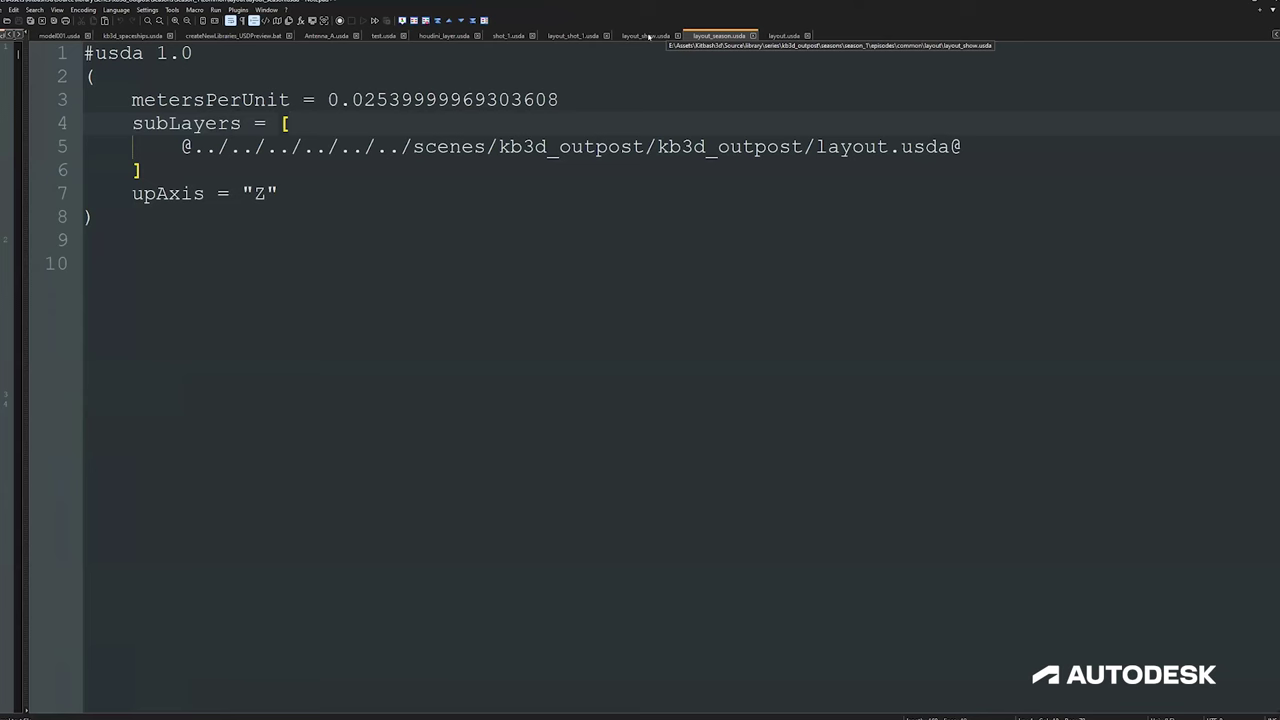
pyautogui.click(649, 36)
pyautogui.click(568, 36)
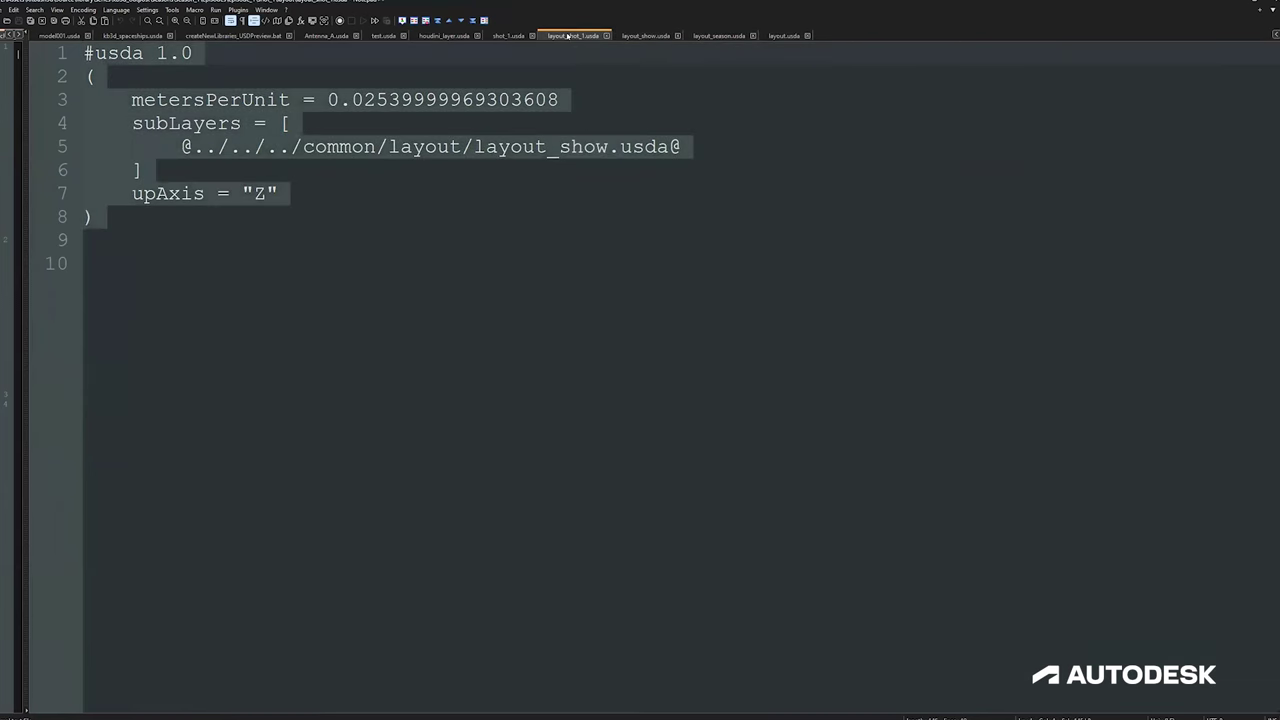
pyautogui.click(649, 36)
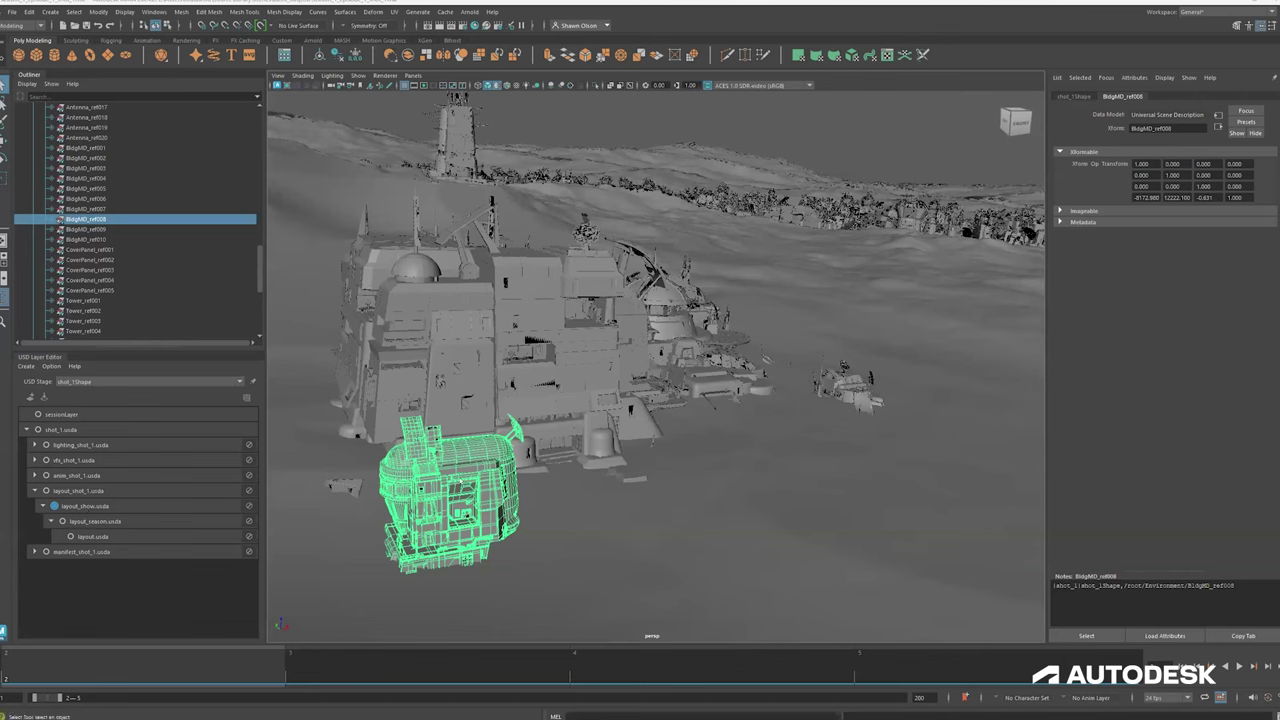
# Step: Switch the modelVariant of BldgMD_ref008 to BldgMD_E
pyautogui.rightClick(104, 219)
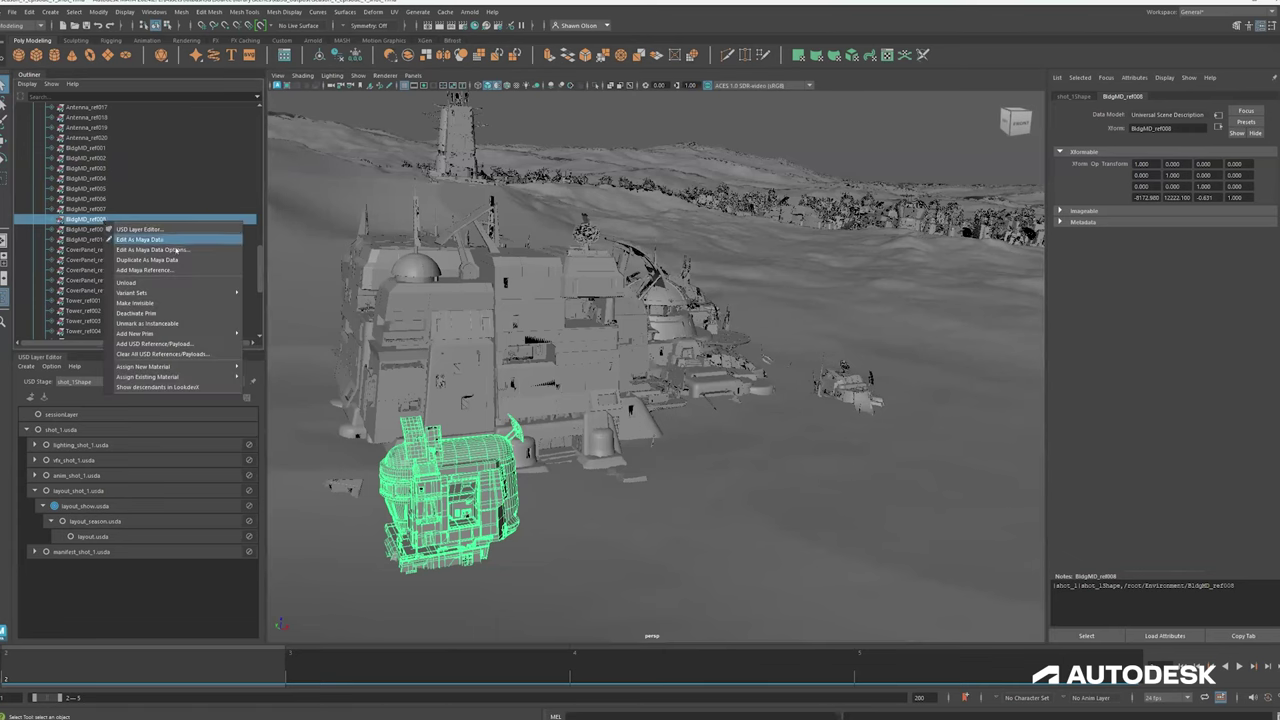
pyautogui.moveTo(176, 296)
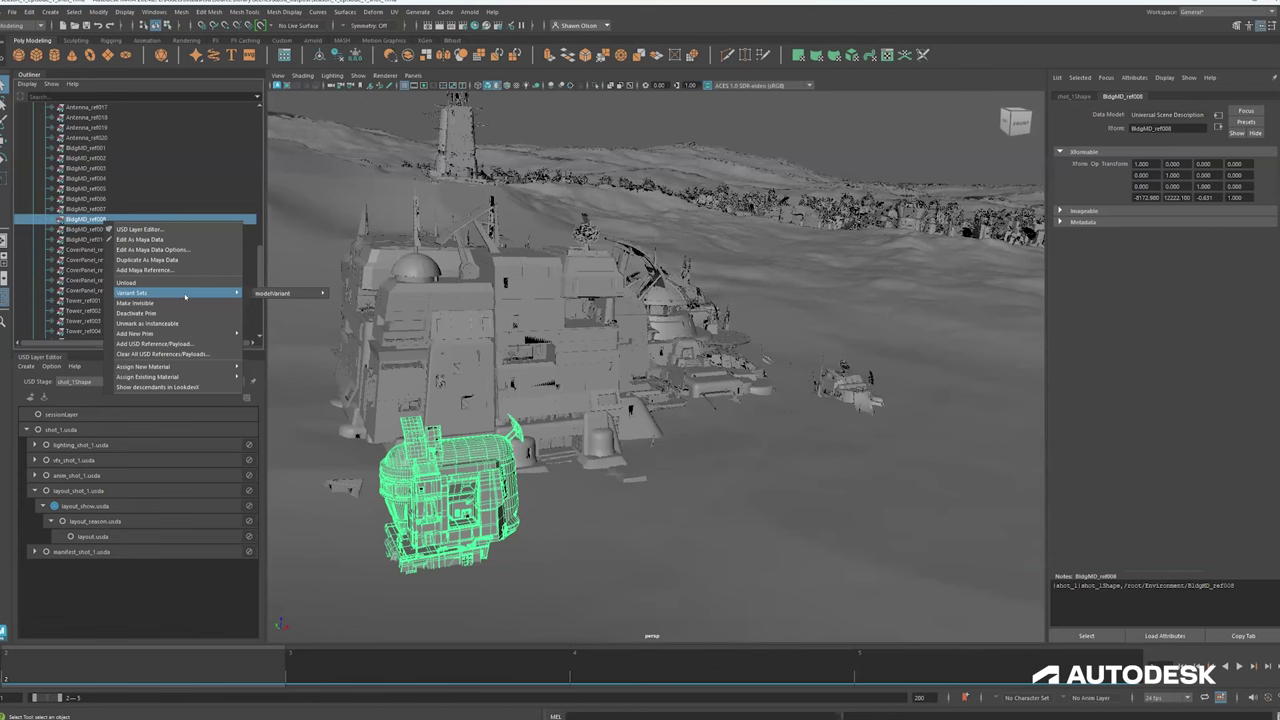
pyautogui.moveTo(260, 293)
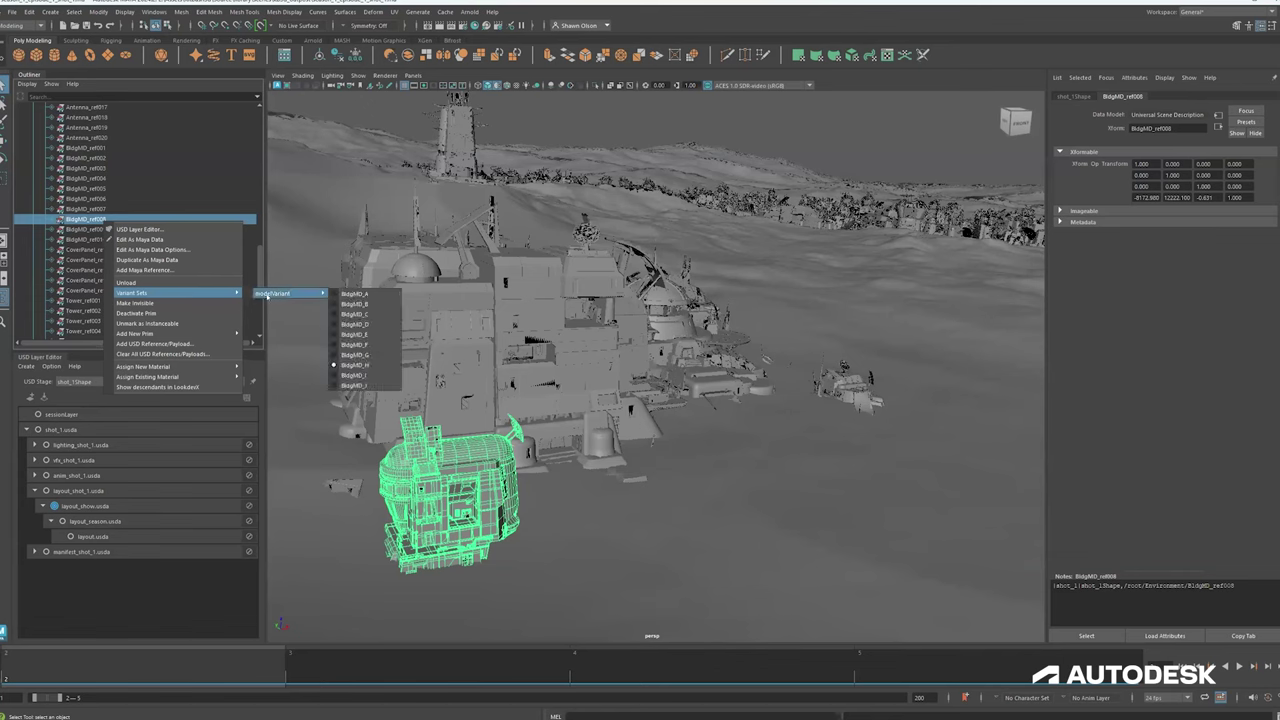
pyautogui.click(347, 334)
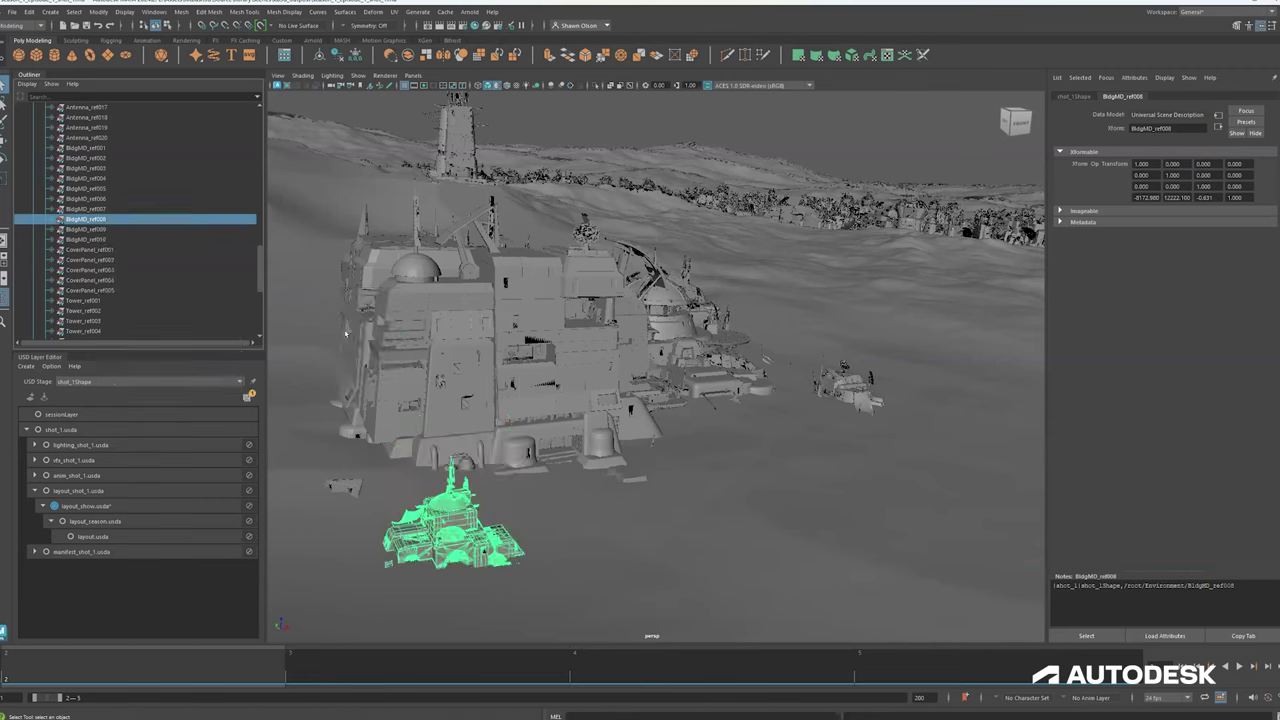
# Step: Switch the modelVariant of BldgMD_ref008 to BldgMD_G and save the stage edits to layout_show.usda
pyautogui.rightClick(134, 222)
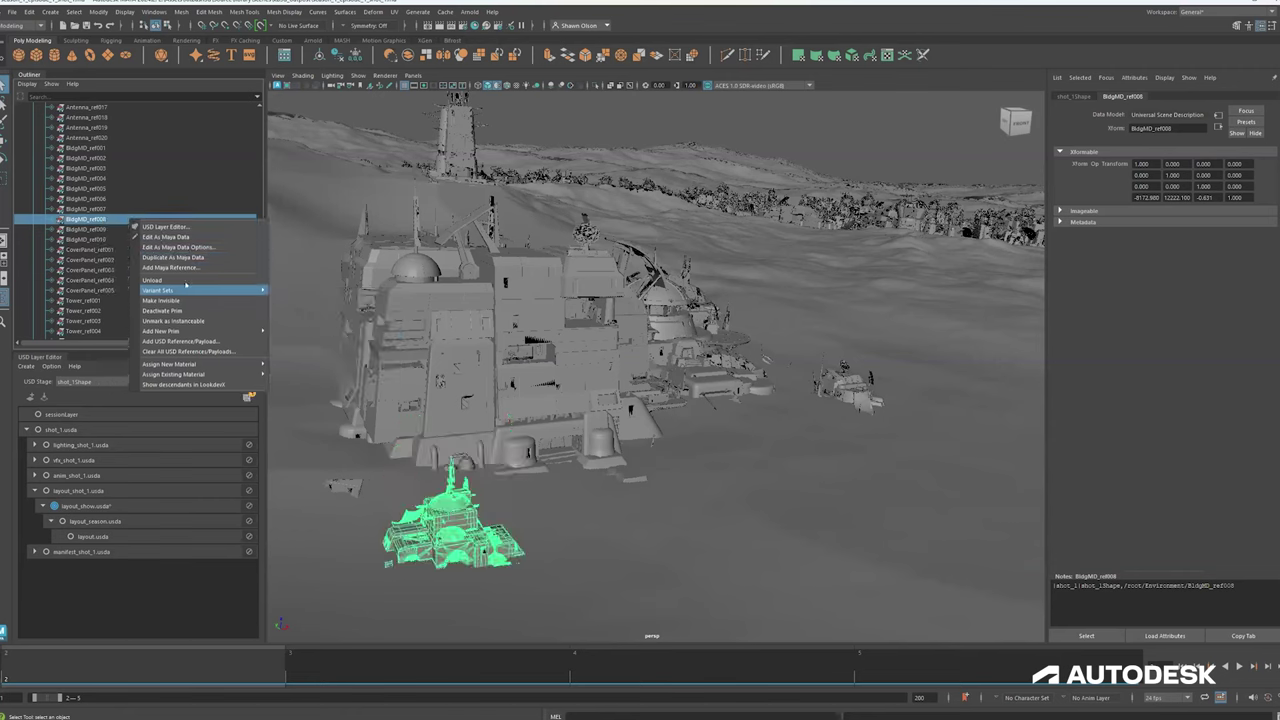
pyautogui.moveTo(313, 291)
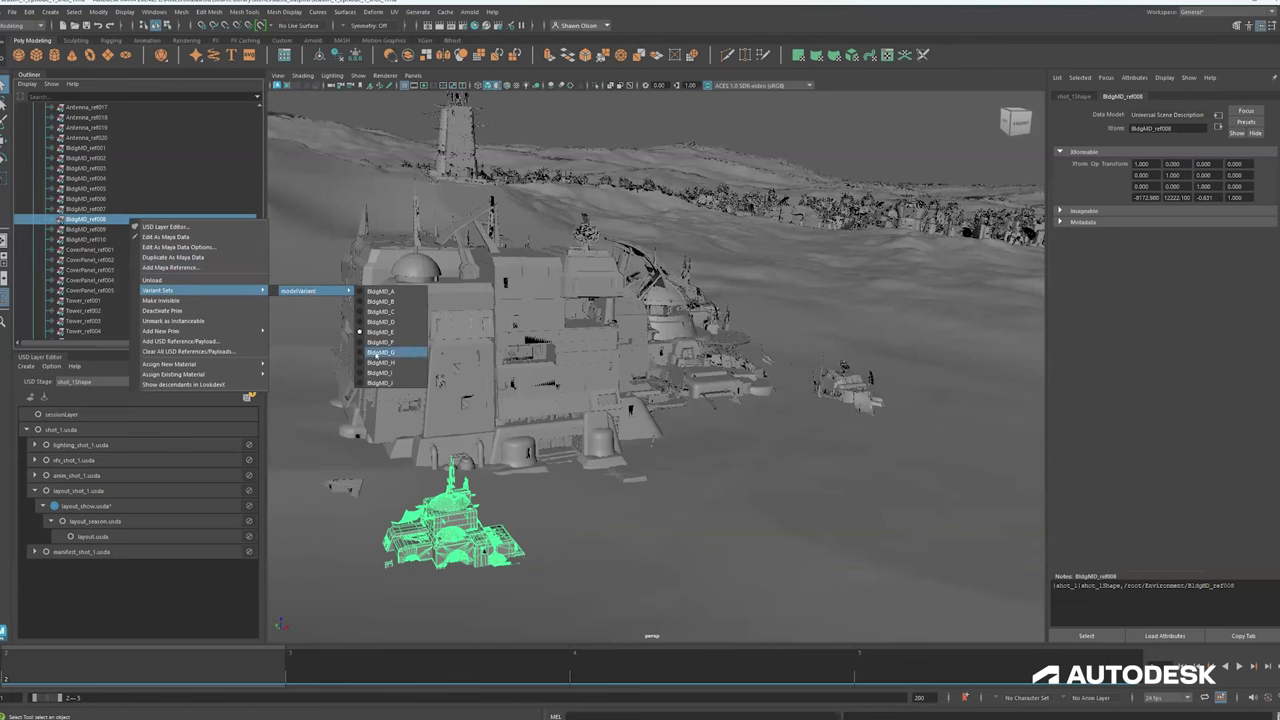
pyautogui.click(376, 352)
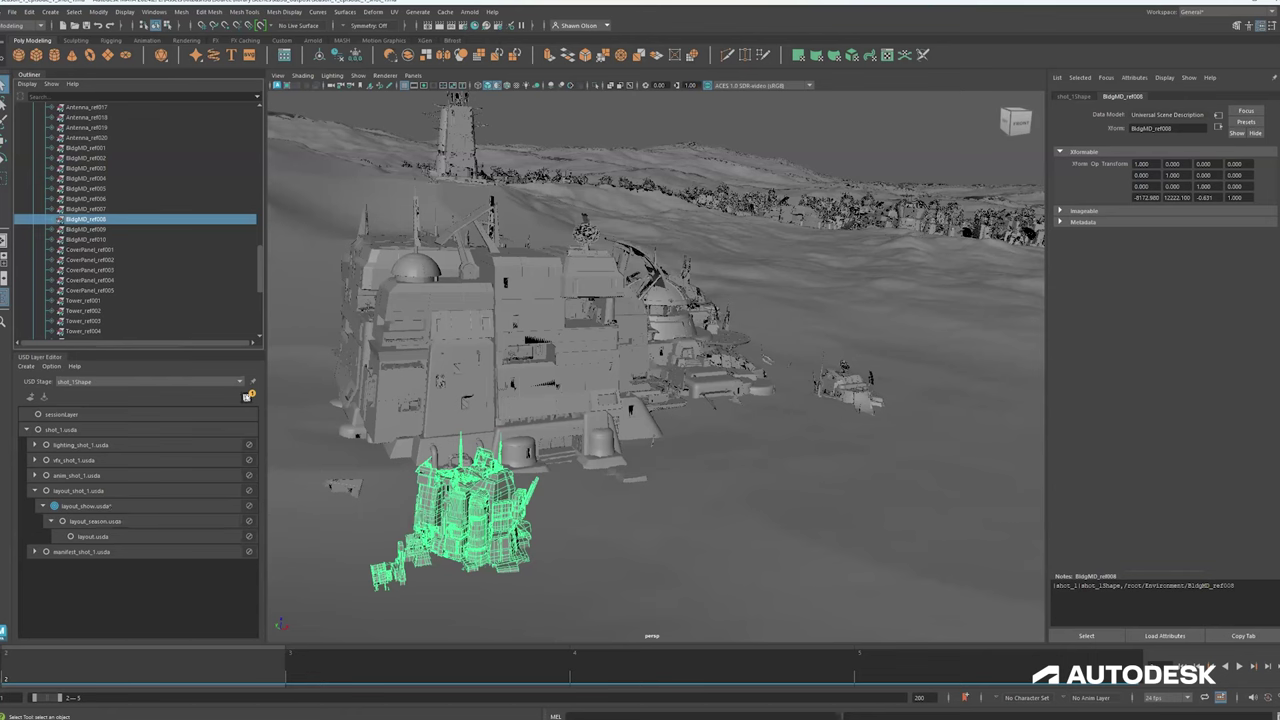
pyautogui.click(248, 396)
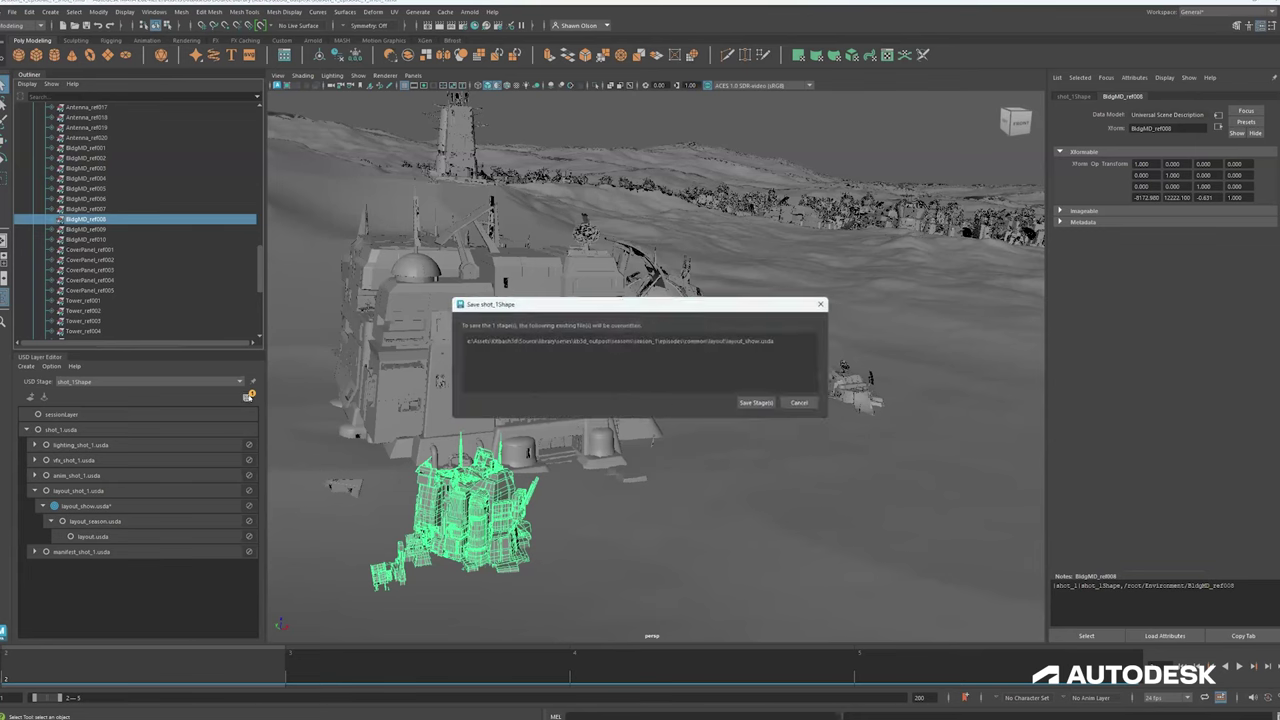
pyautogui.click(757, 403)
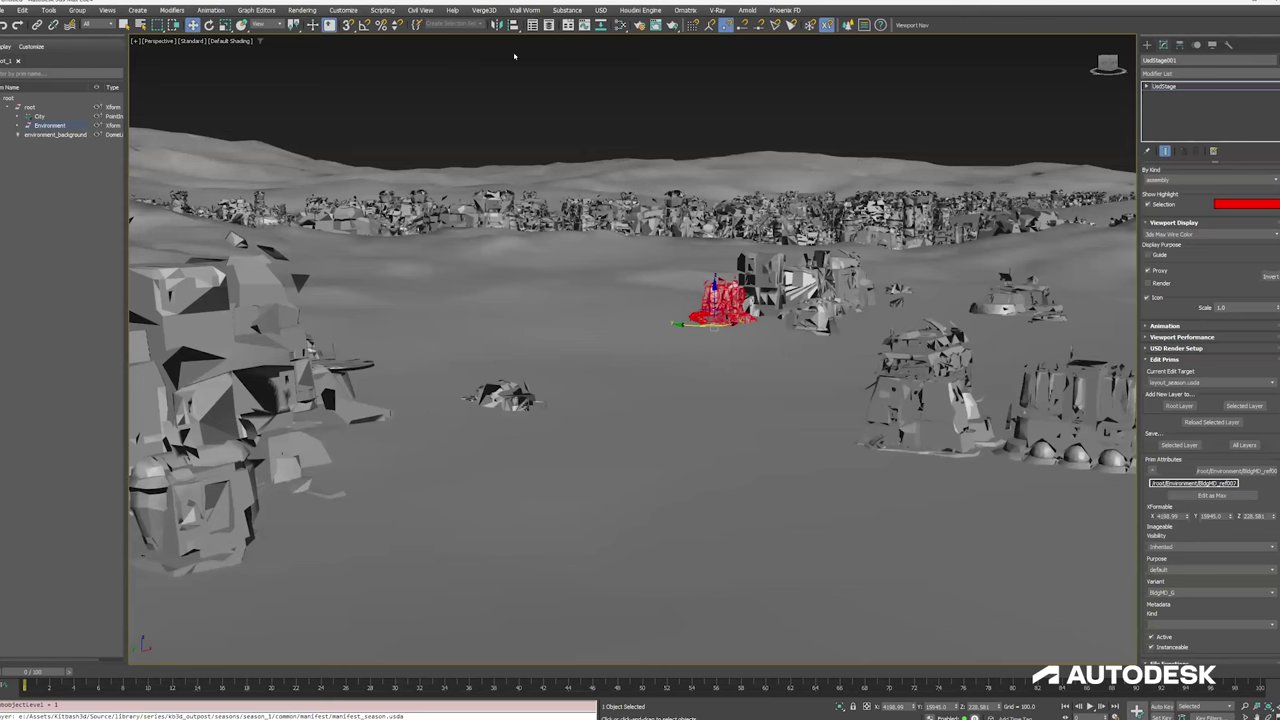
# Step: Switch to 3ds Max and set the USD stage's viewport selection level to Stage
pyautogui.moveTo(594, 322); pyautogui.dragTo(596, 323, button='middle')
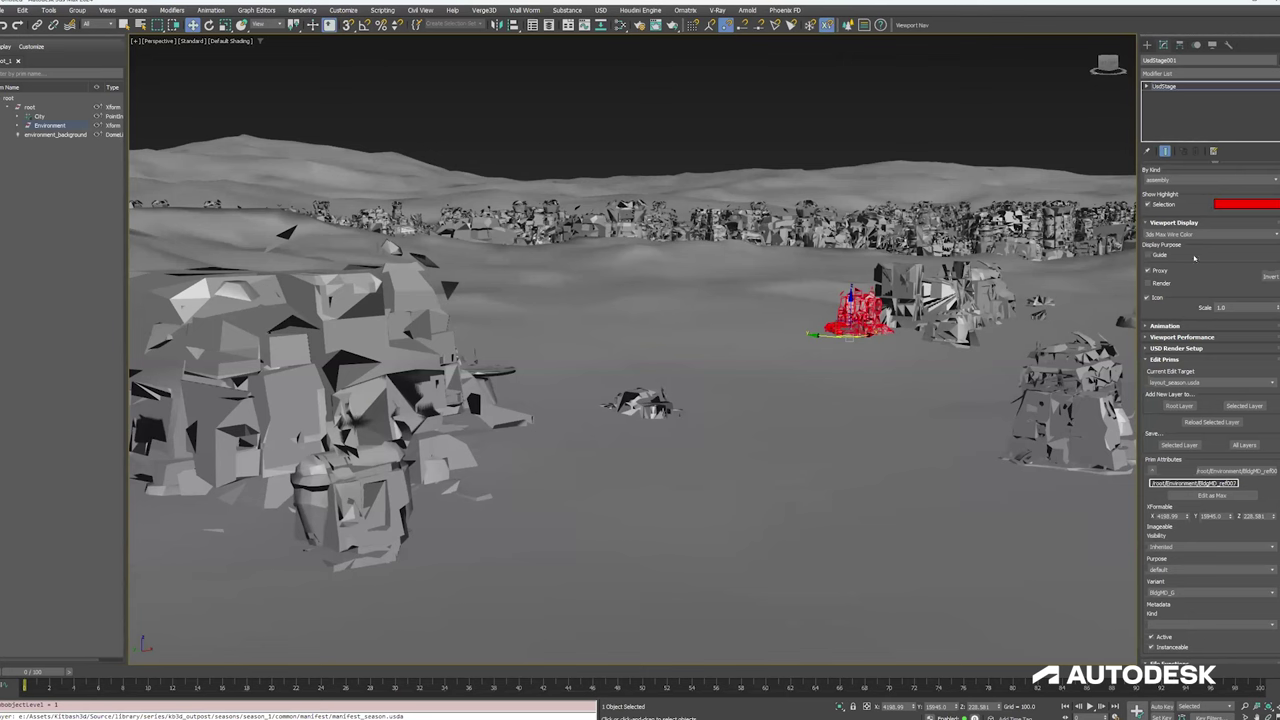
pyautogui.click(1212, 338)
pyautogui.scroll(3, 1200, 315)
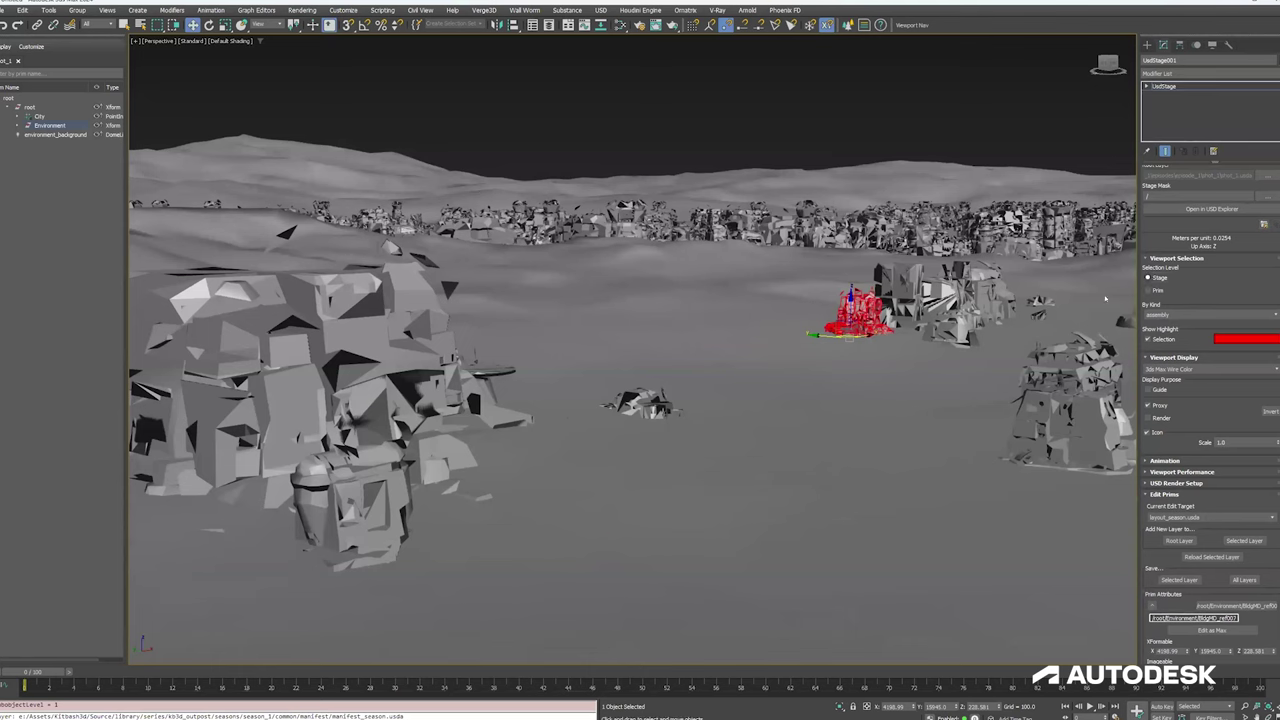
pyautogui.click(783, 405)
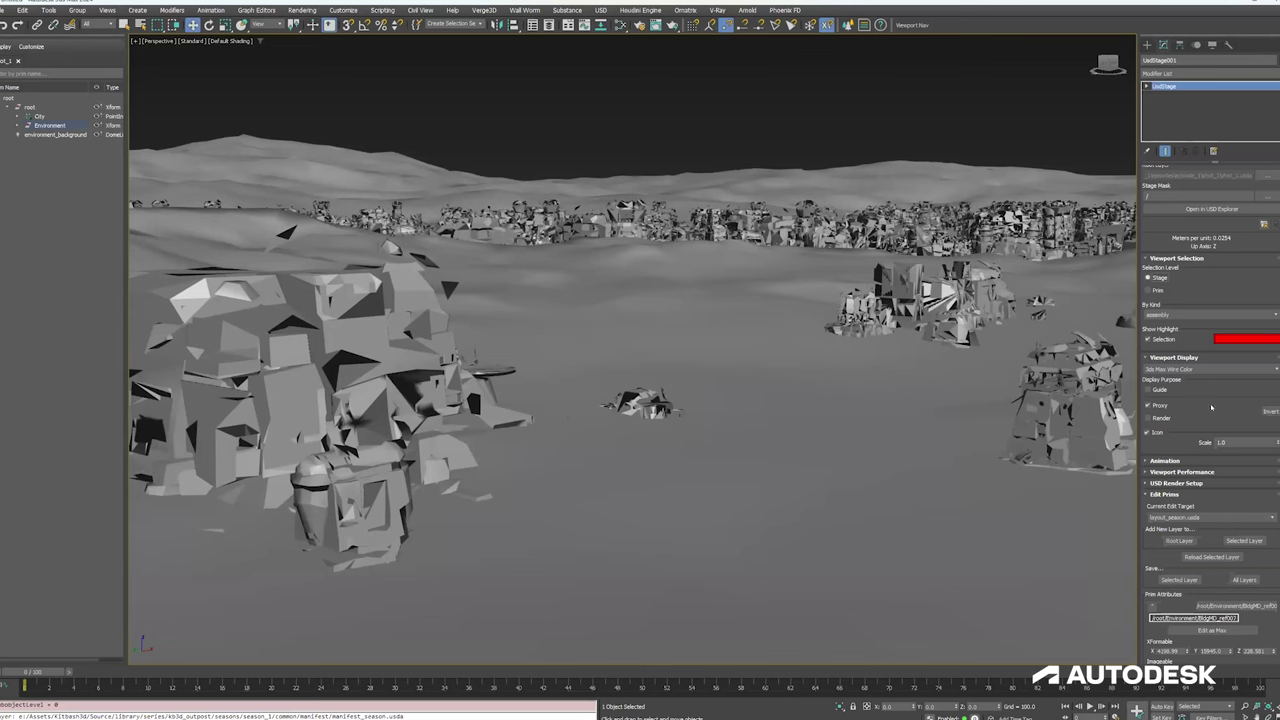
# Step: Invert the stage's display purpose to view the render geometry of the buildings, and return to the proxy display
pyautogui.click(1268, 411)
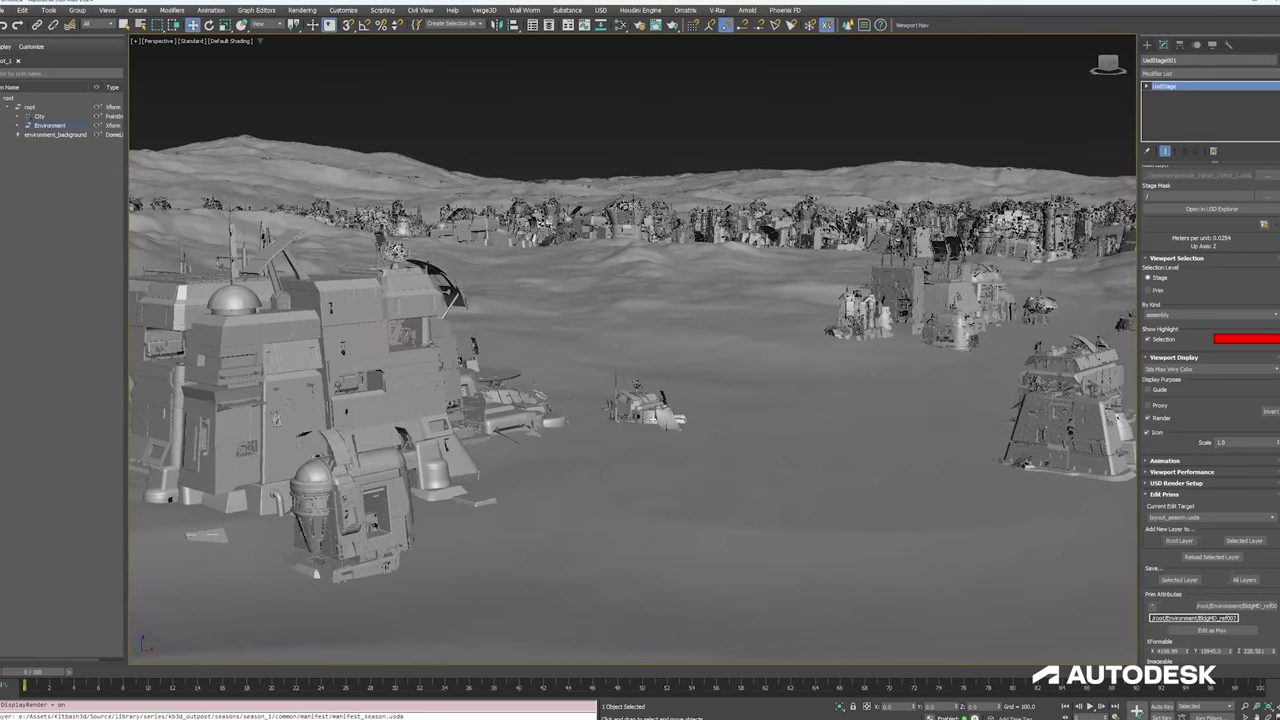
pyautogui.moveTo(636, 385); pyautogui.dragTo(666, 446, button='middle')
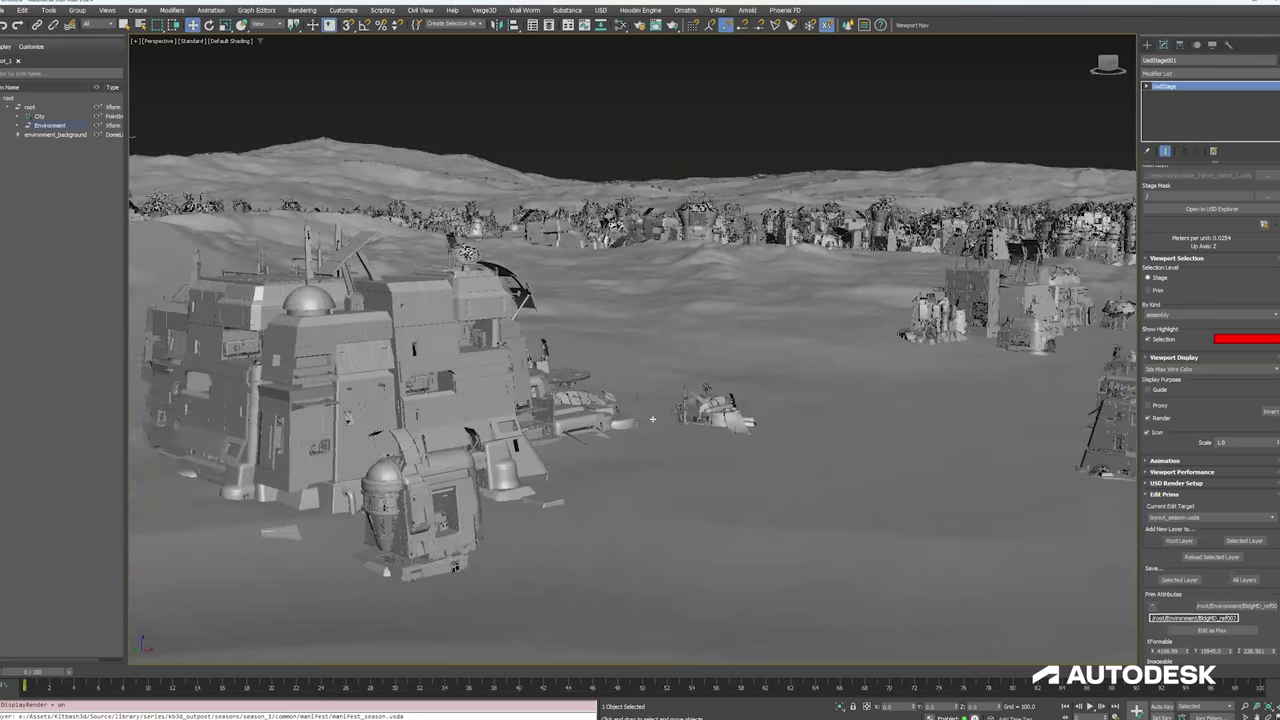
pyautogui.click(1268, 411)
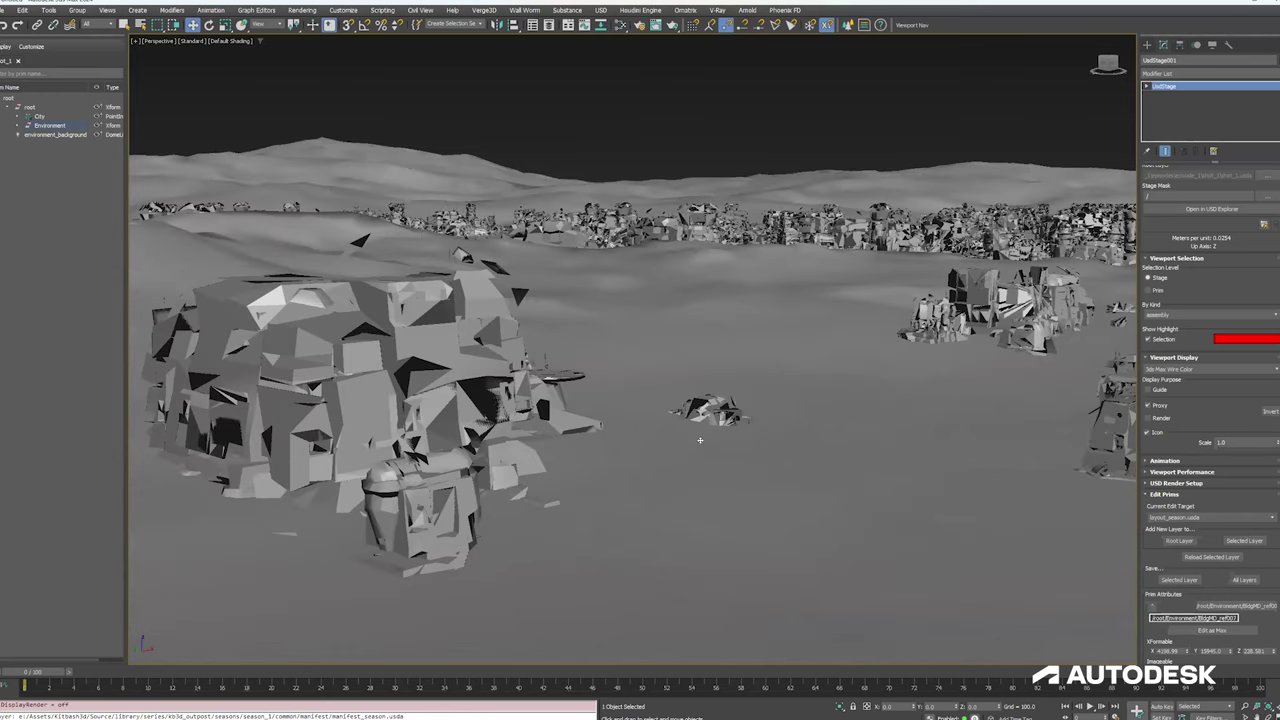
pyautogui.moveTo(700, 440); pyautogui.dragTo(700, 439, button='middle')
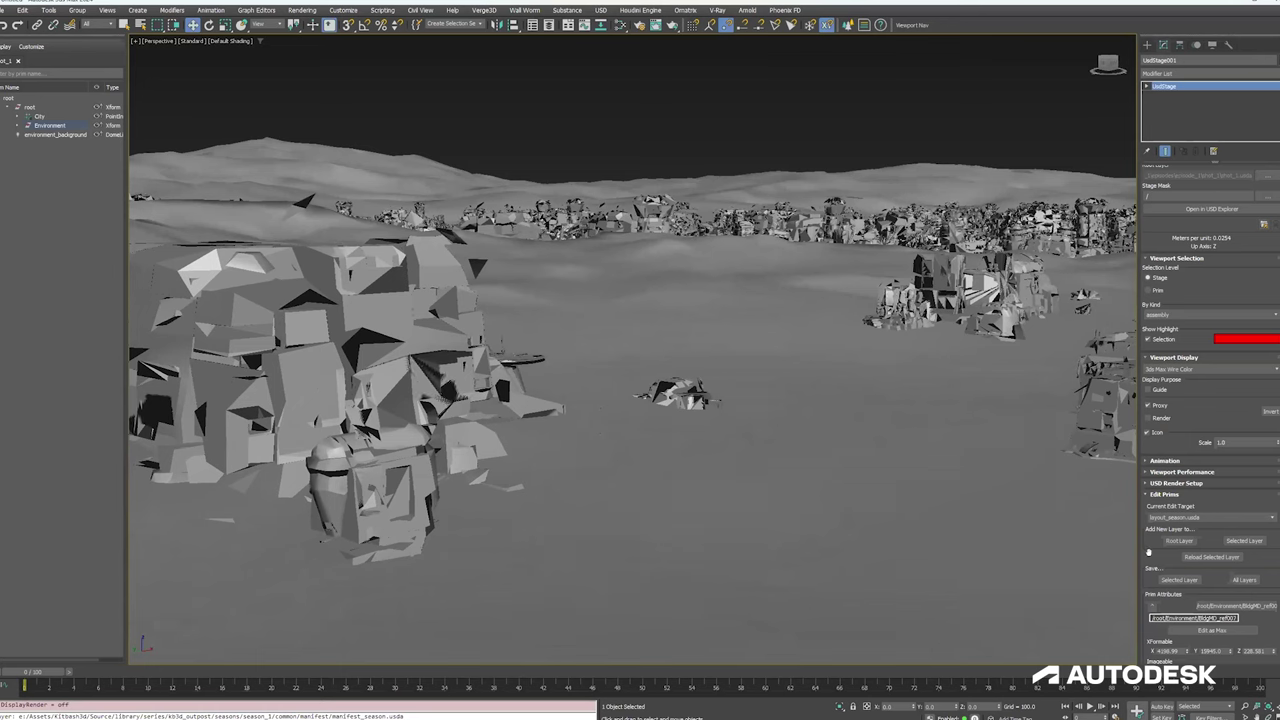
# Step: Make layout_show.usda the current edit target and reload that layer in the stage
pyautogui.moveTo(1144, 543); pyautogui.dragTo(1147, 521)
pyautogui.click(1236, 485)
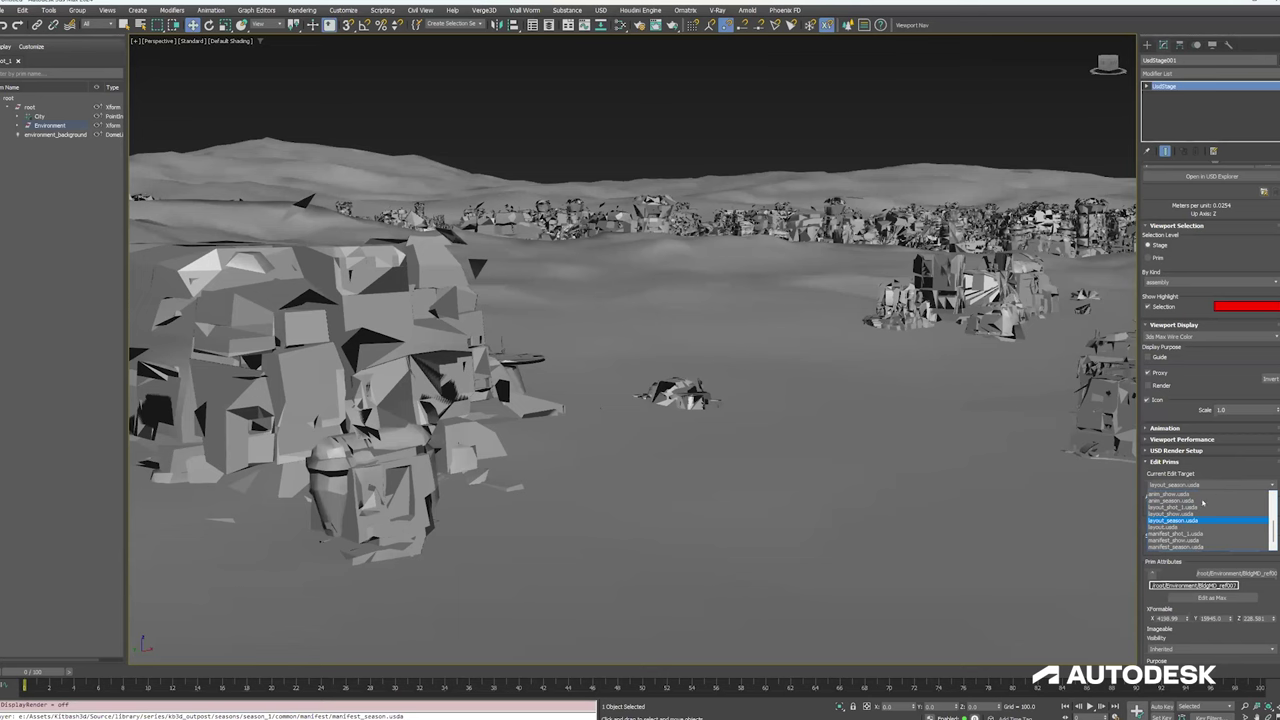
pyautogui.click(1187, 514)
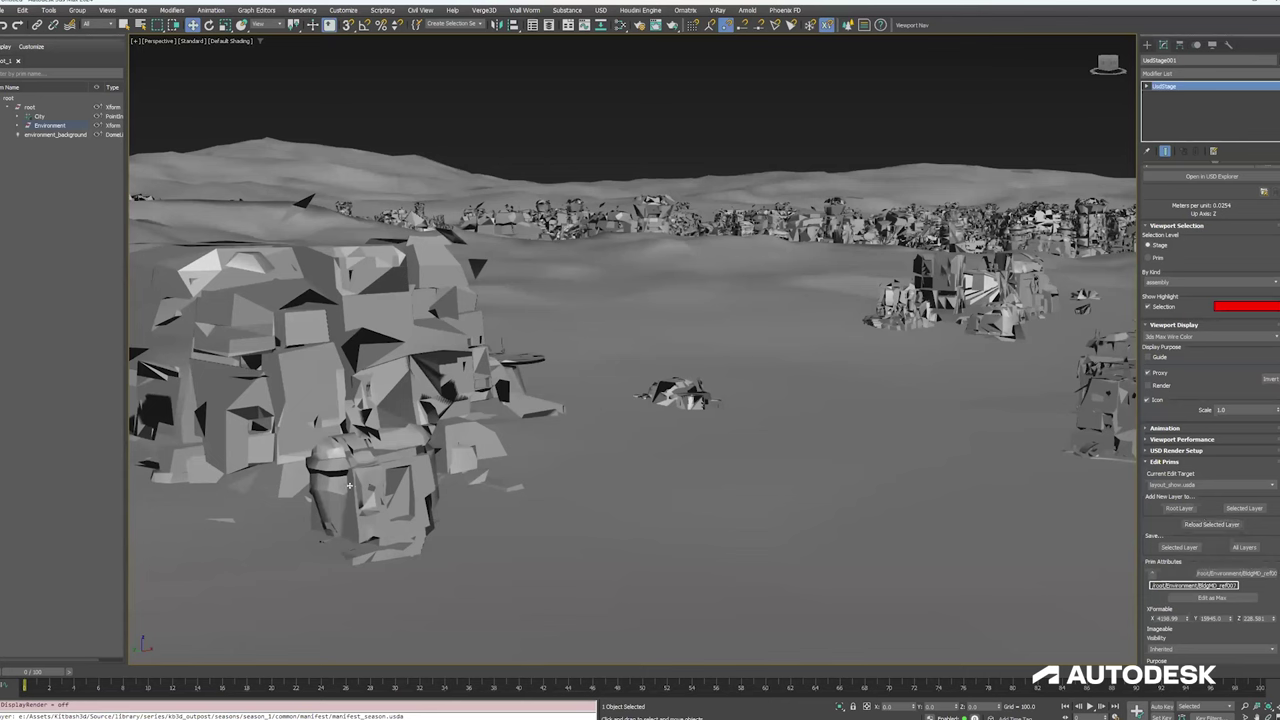
pyautogui.click(1211, 524)
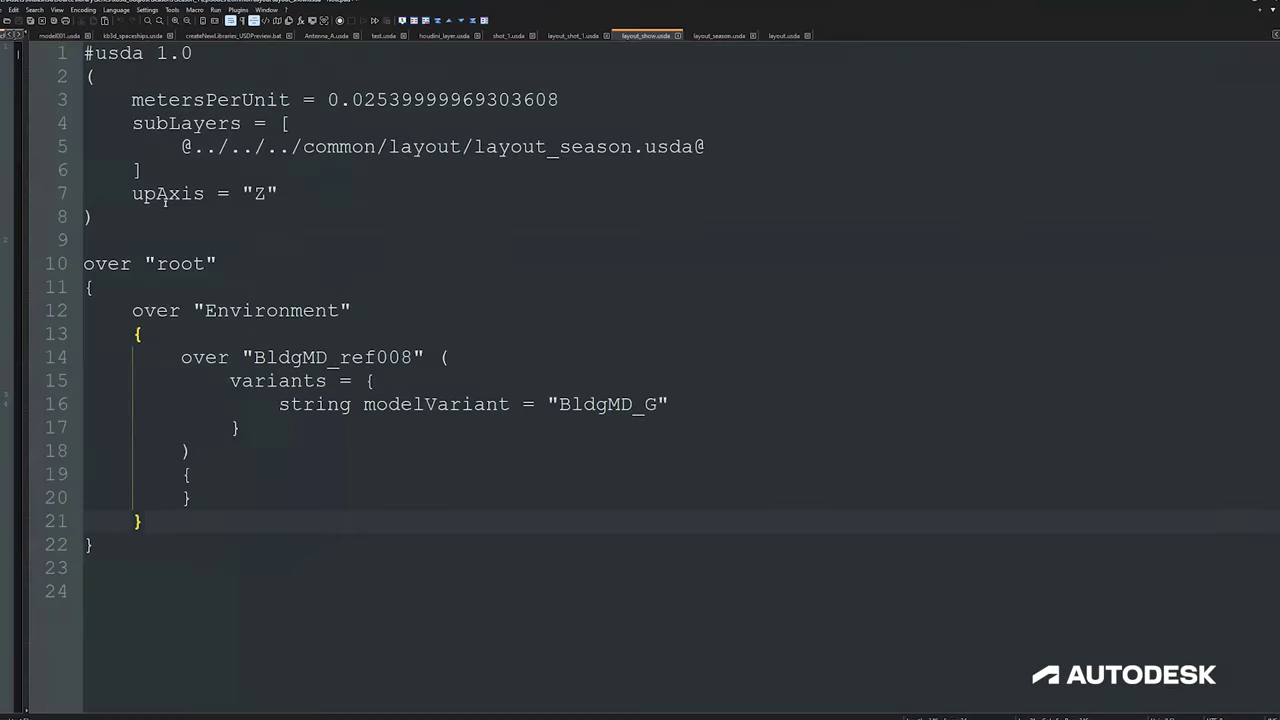
# Step: Examine the over blocks and the modelVariant override of BldgMD_ref008 in the layout_show.usda text file
pyautogui.moveTo(48, 217); pyautogui.dragTo(48, 53)
pyautogui.click(163, 557)
pyautogui.moveTo(134, 571); pyautogui.dragTo(70, 249)
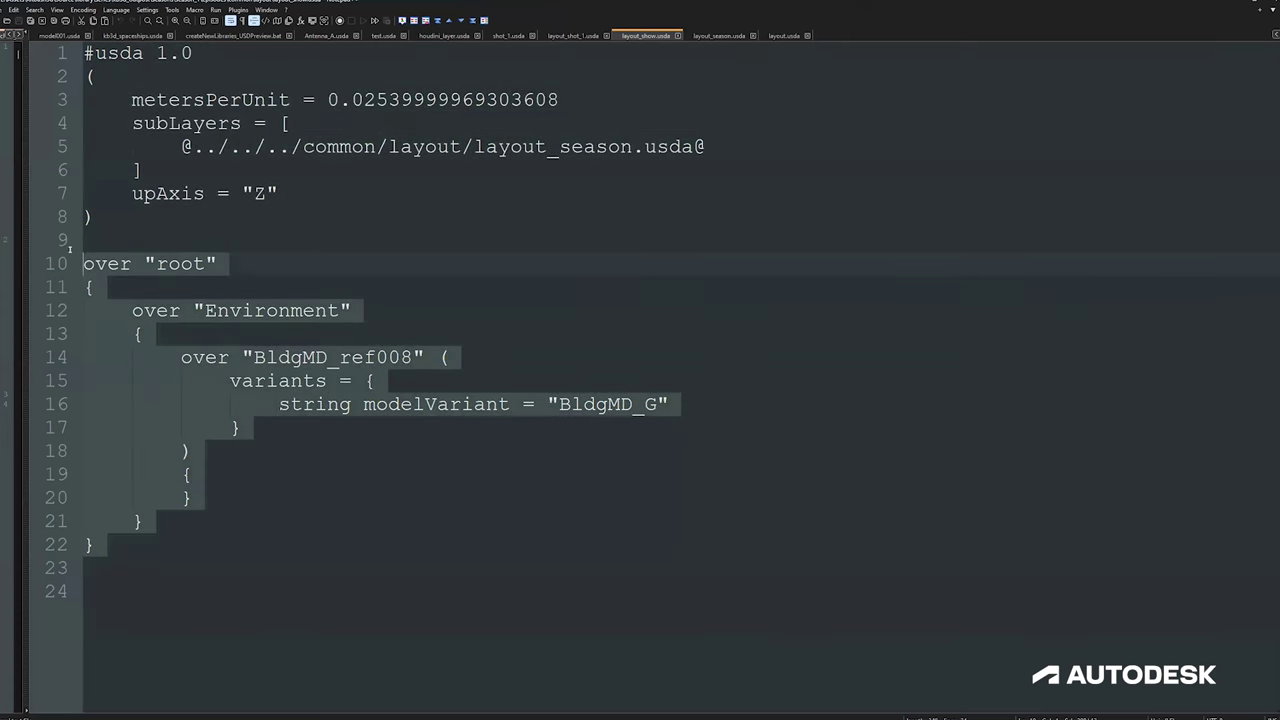
pyautogui.click(340, 452)
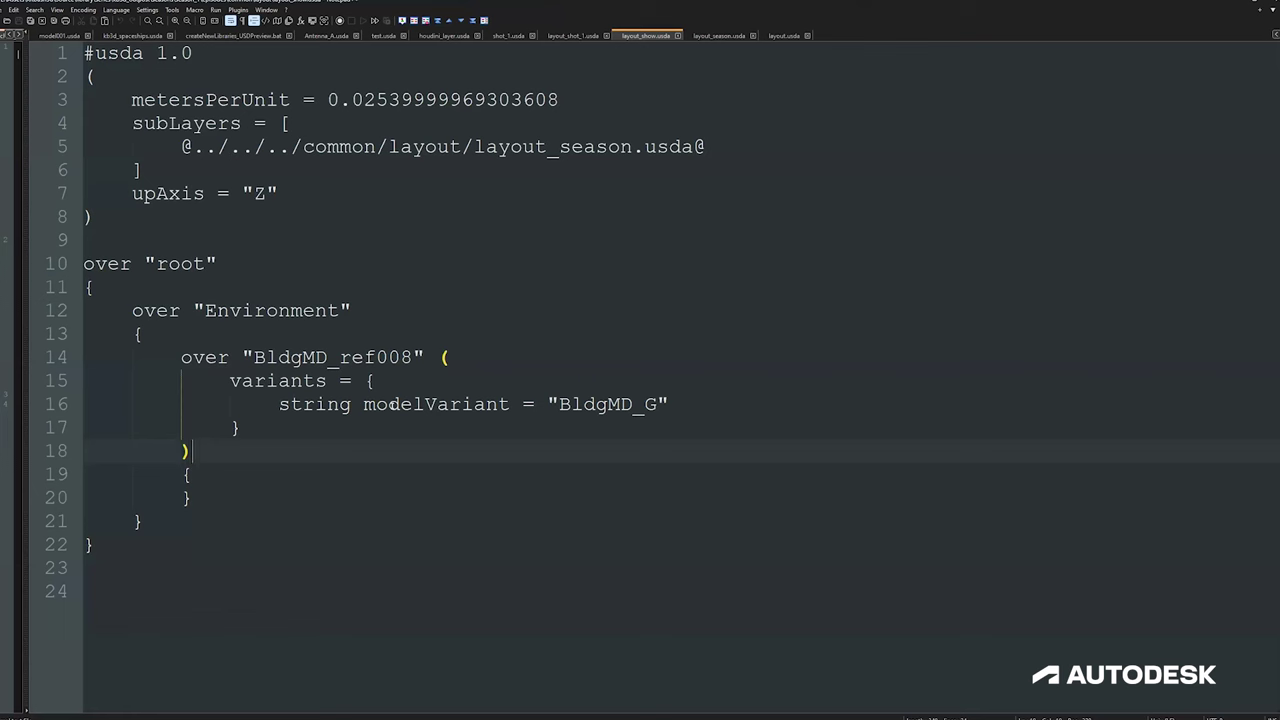
pyautogui.click(146, 311)
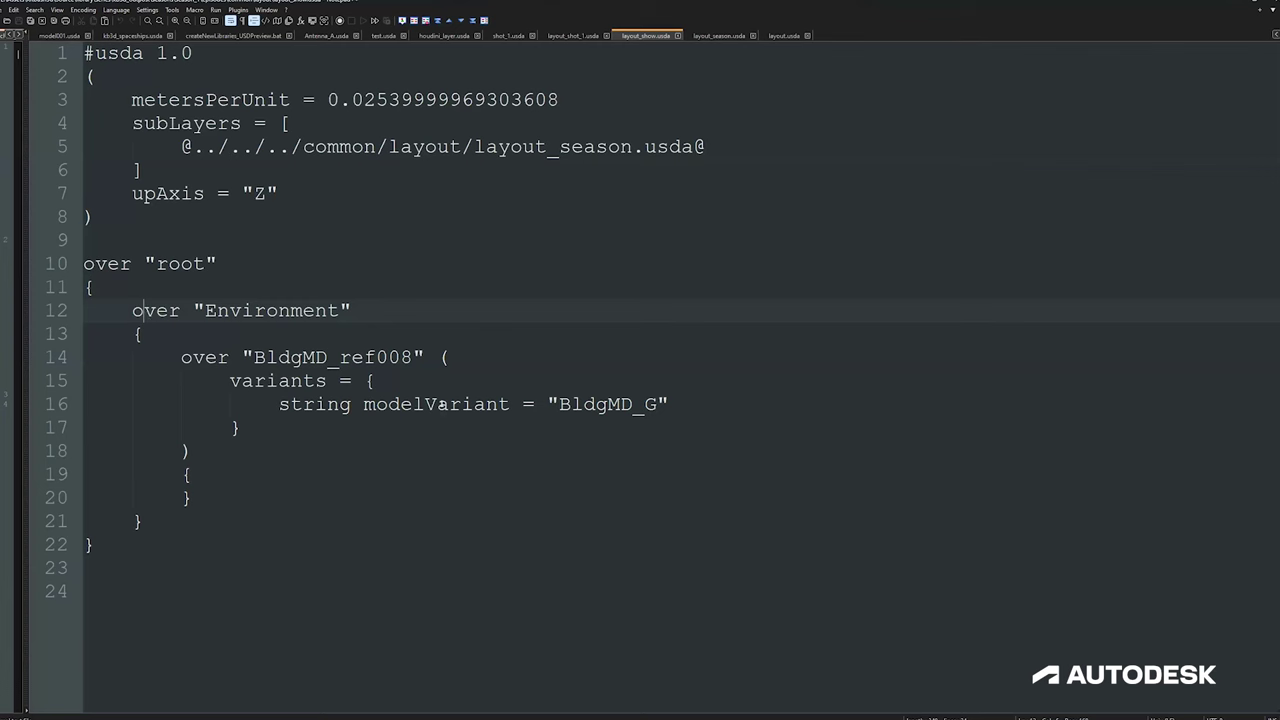
pyautogui.doubleClick(449, 404)
pyautogui.doubleClick(578, 403)
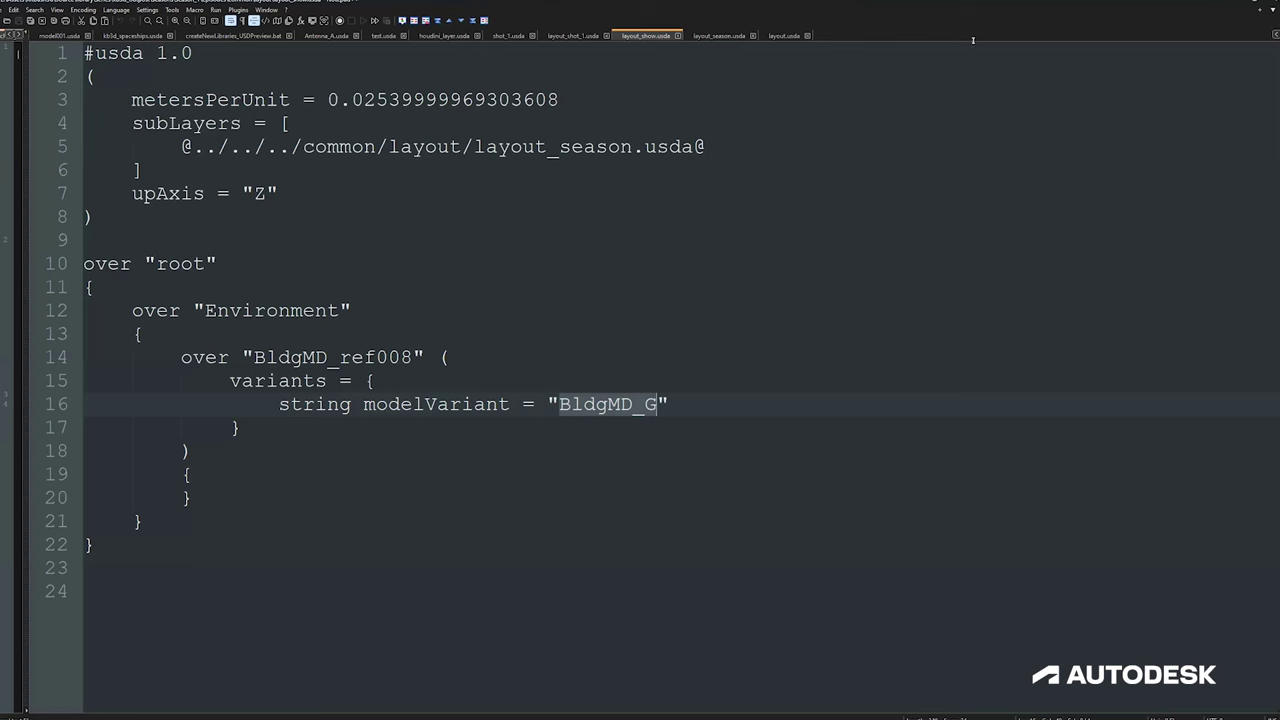
pyautogui.doubleClick(1114, 8)
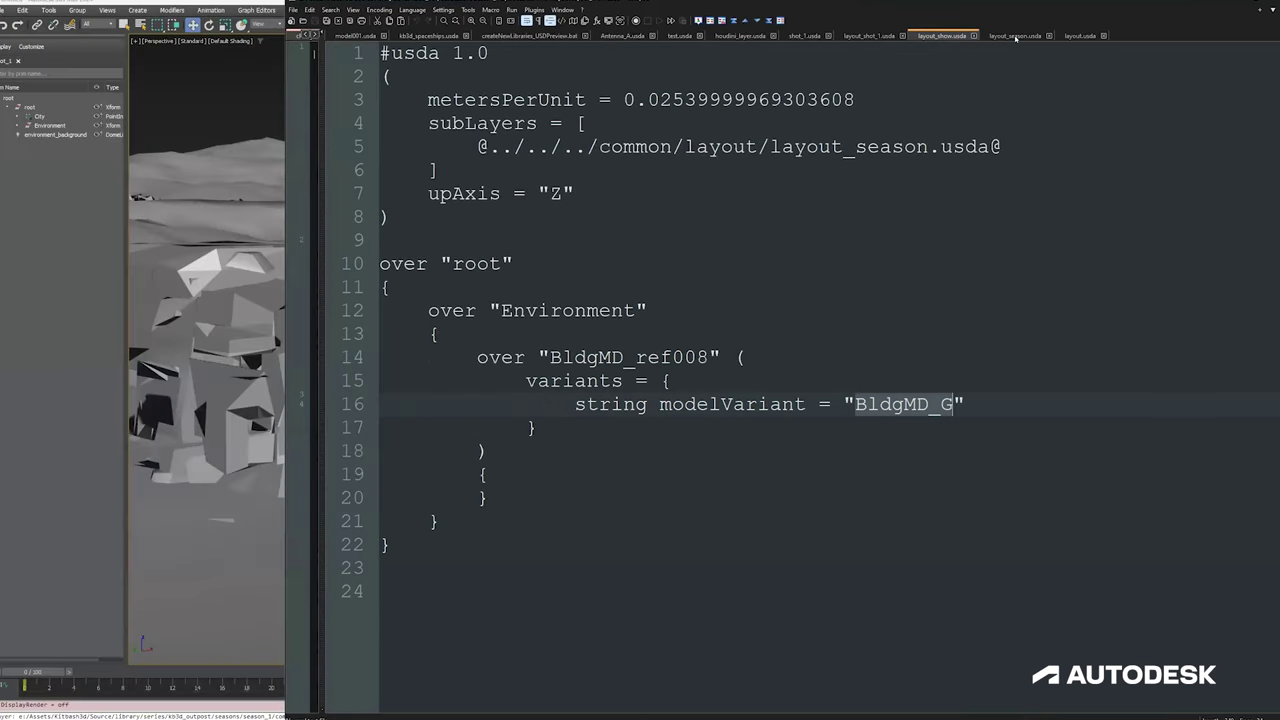
# Step: Switch back to 3ds Max, make layout_season.usda the current edit target and set the selection level to Prim
pyautogui.hotkey('alt', 'Tab')
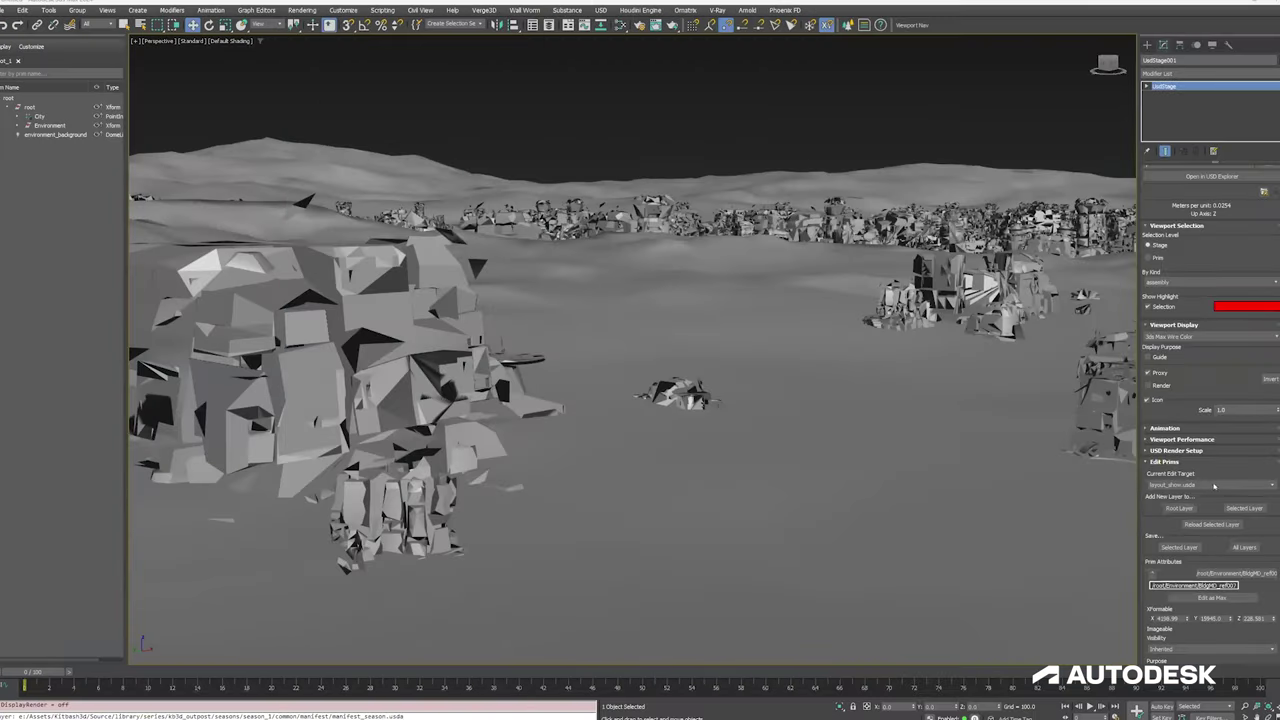
pyautogui.click(1213, 484)
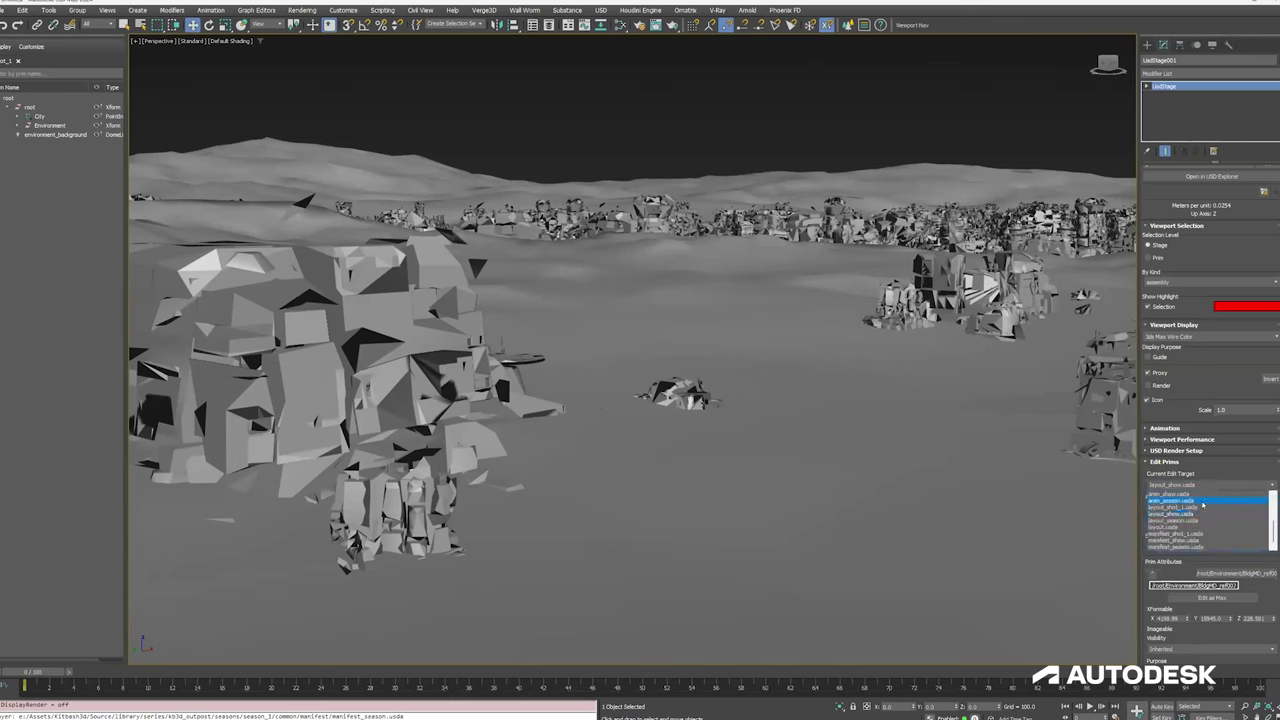
pyautogui.click(1187, 520)
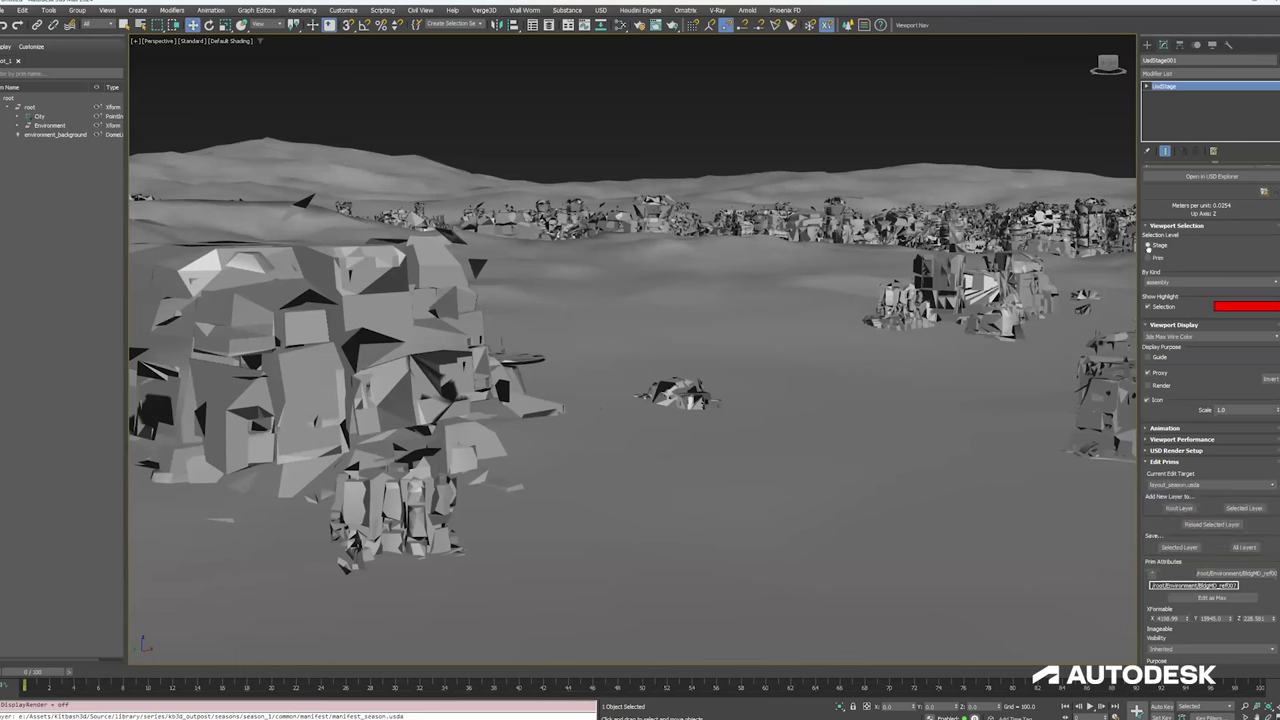
pyautogui.click(1148, 254)
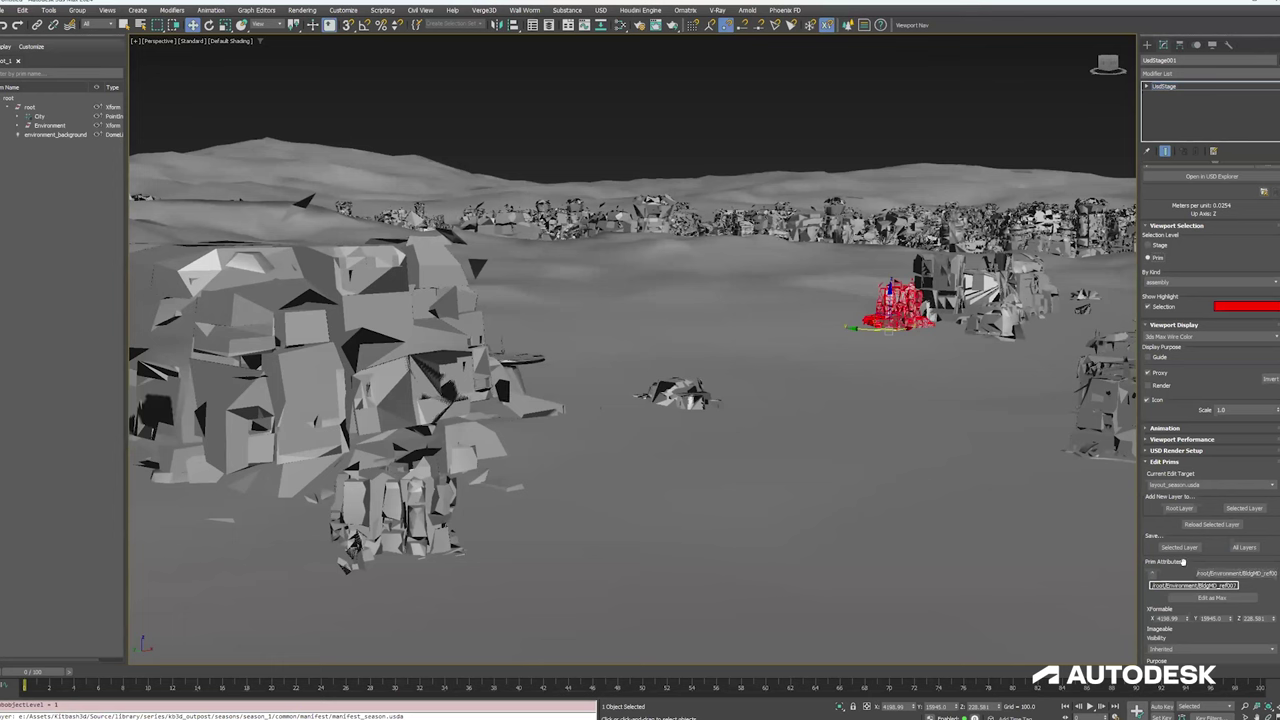
pyautogui.scroll(-3, 1185, 562)
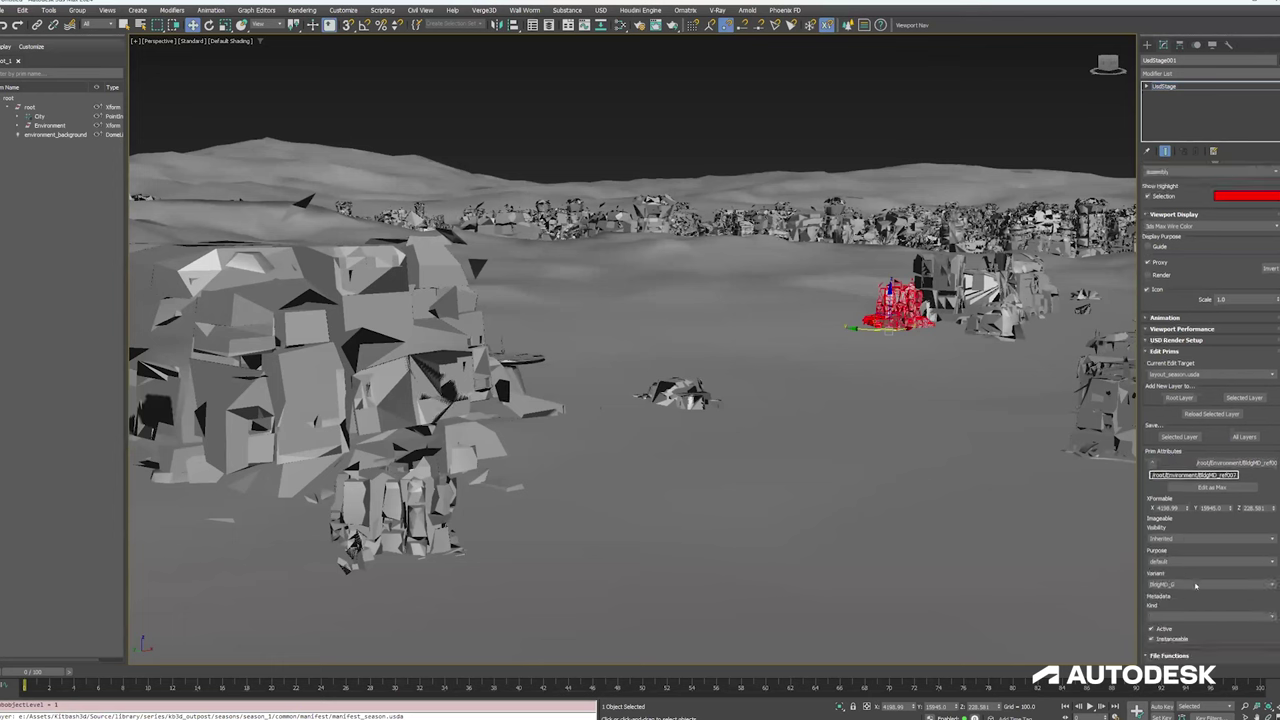